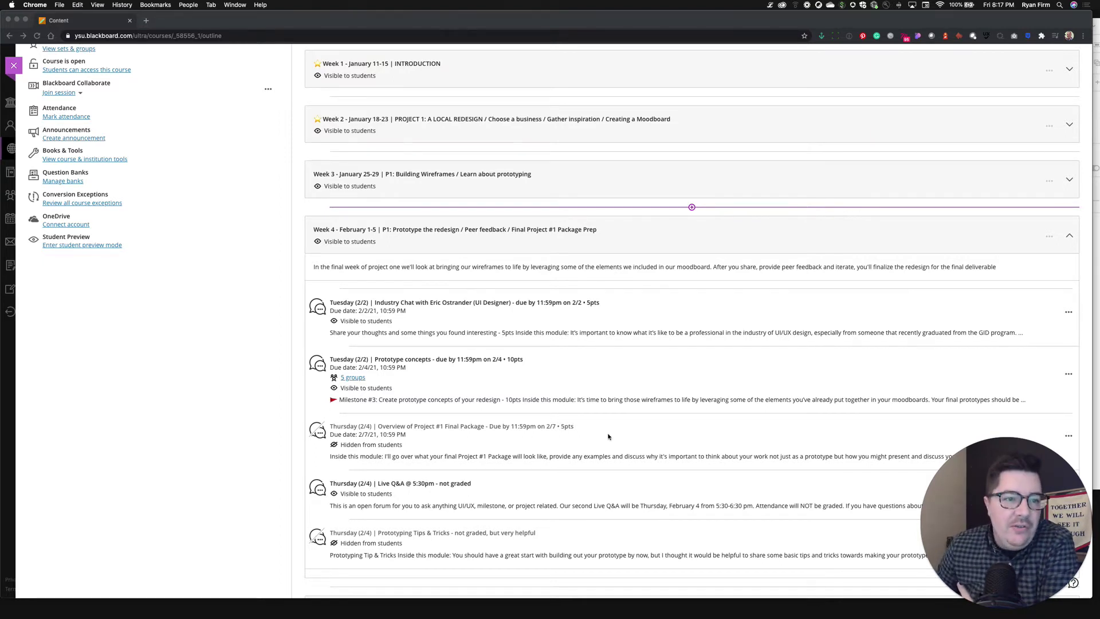
Step: Open the Week 4 'Thursday (2/4) | Overview of Project #1 Final Package' discussion from the course outline
left_click(457, 437)
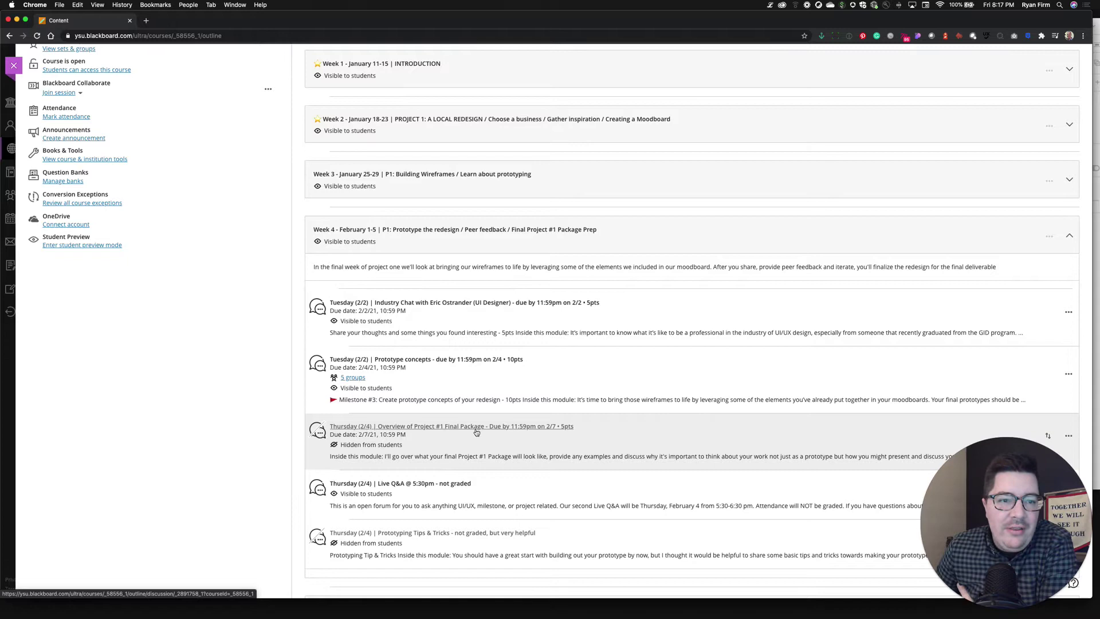
left_click(494, 437)
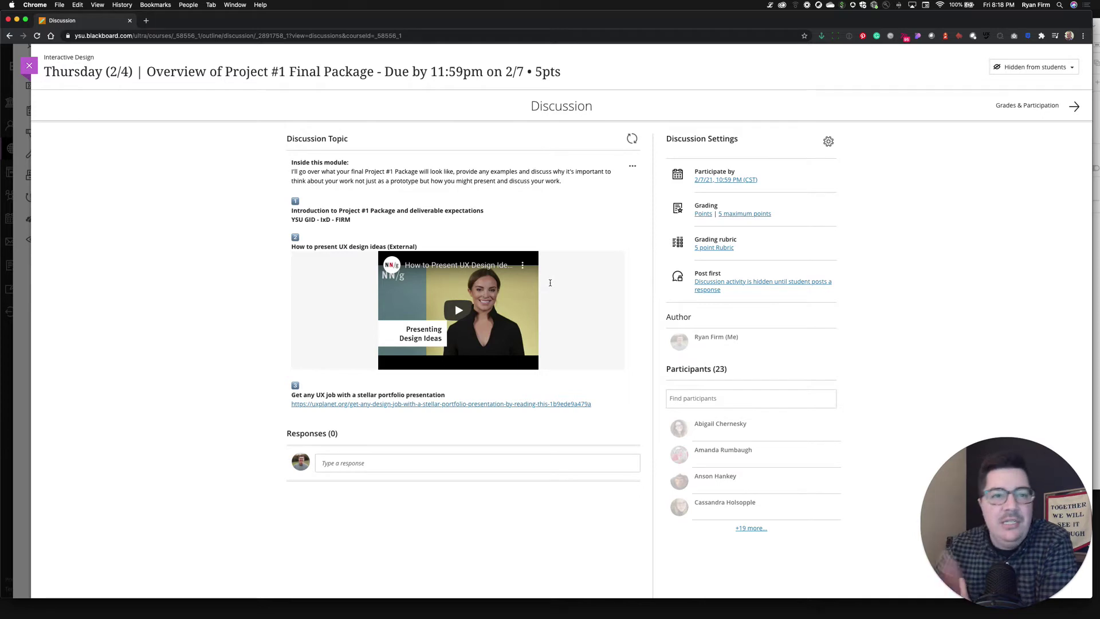
scroll(577, 298, "down", 3)
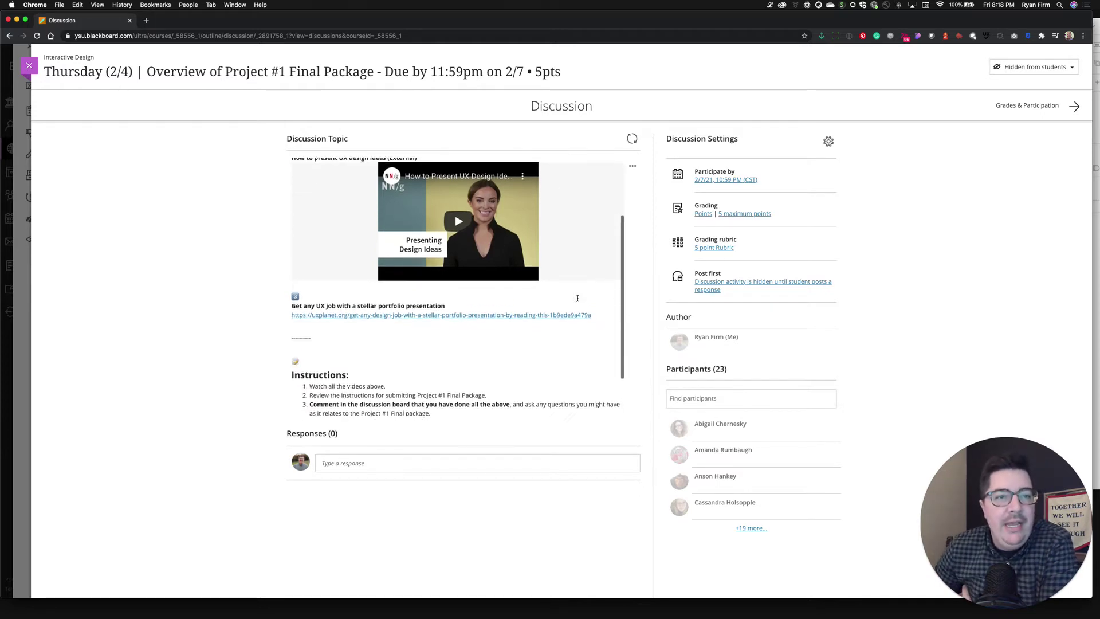
scroll(578, 298, "up", 3)
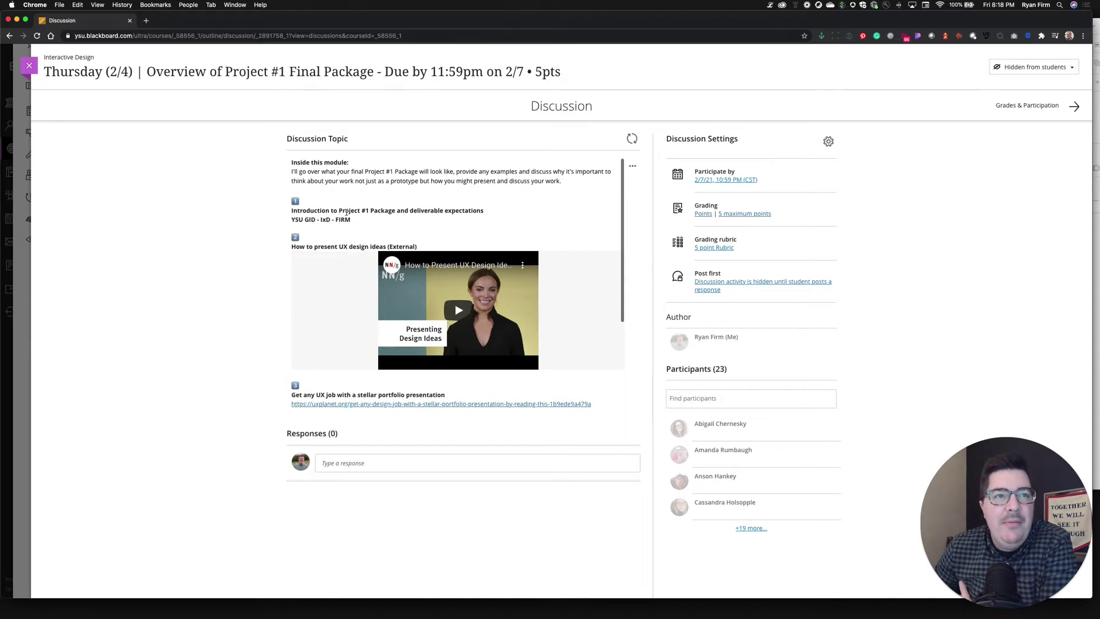
scroll(348, 207, "down", 2)
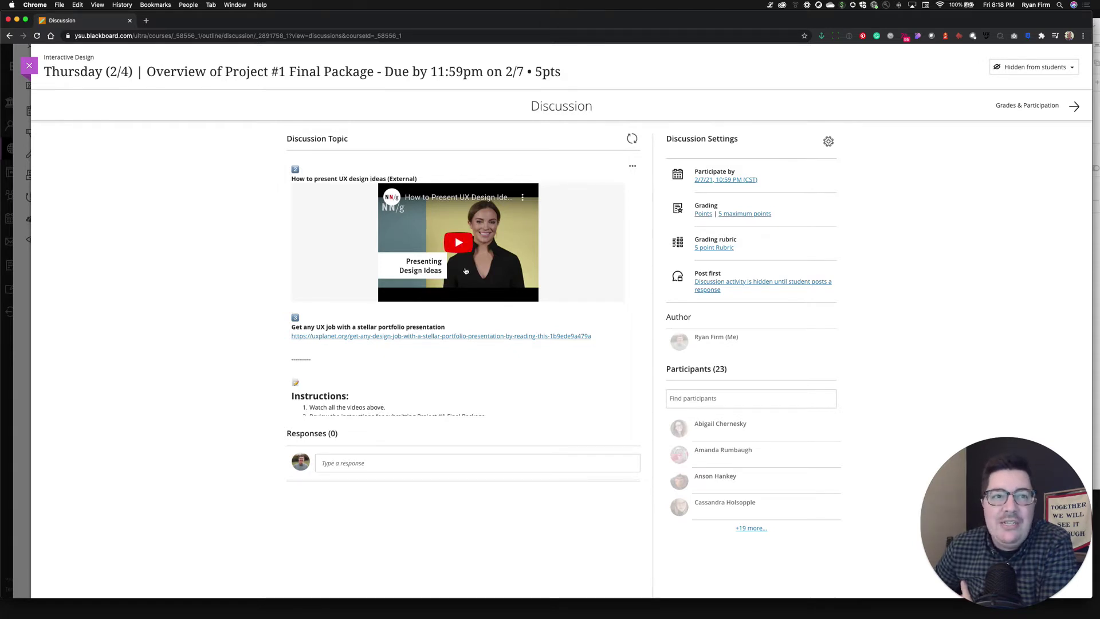
scroll(466, 271, "down", 1)
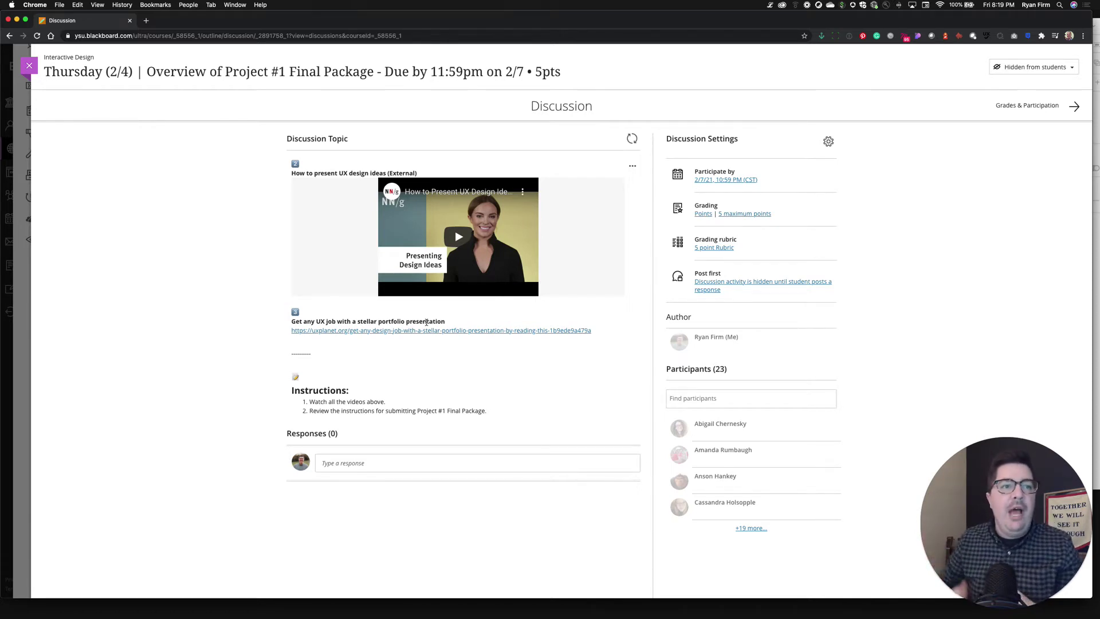
Step: Scroll the Discussion Topic instructions down to the Important Note
scroll(425, 257, "down", 3)
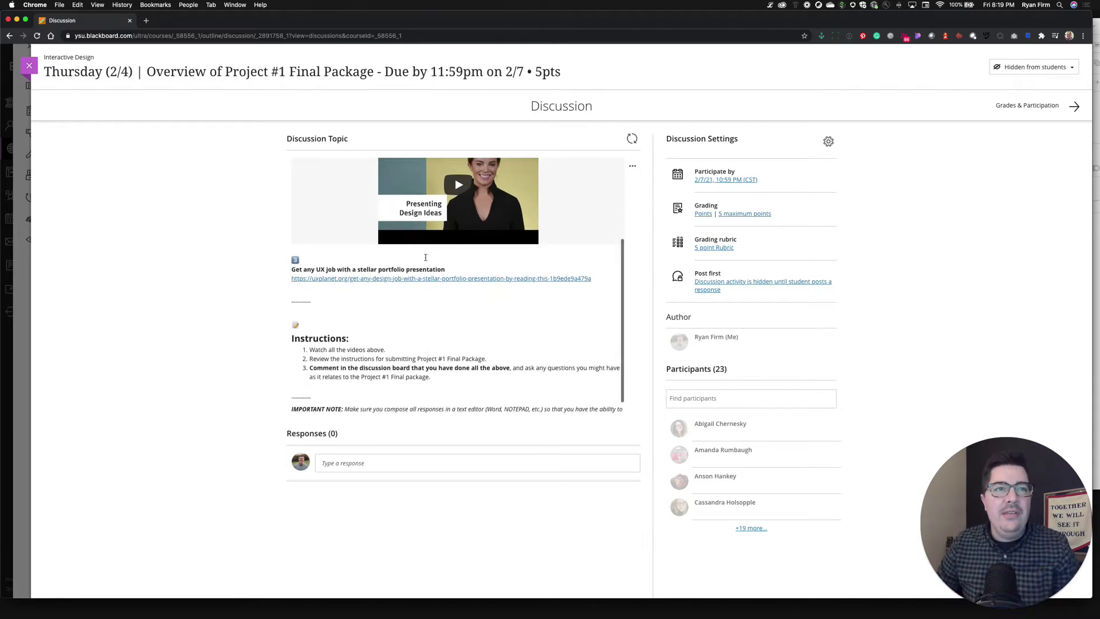
scroll(388, 327, "down", 1)
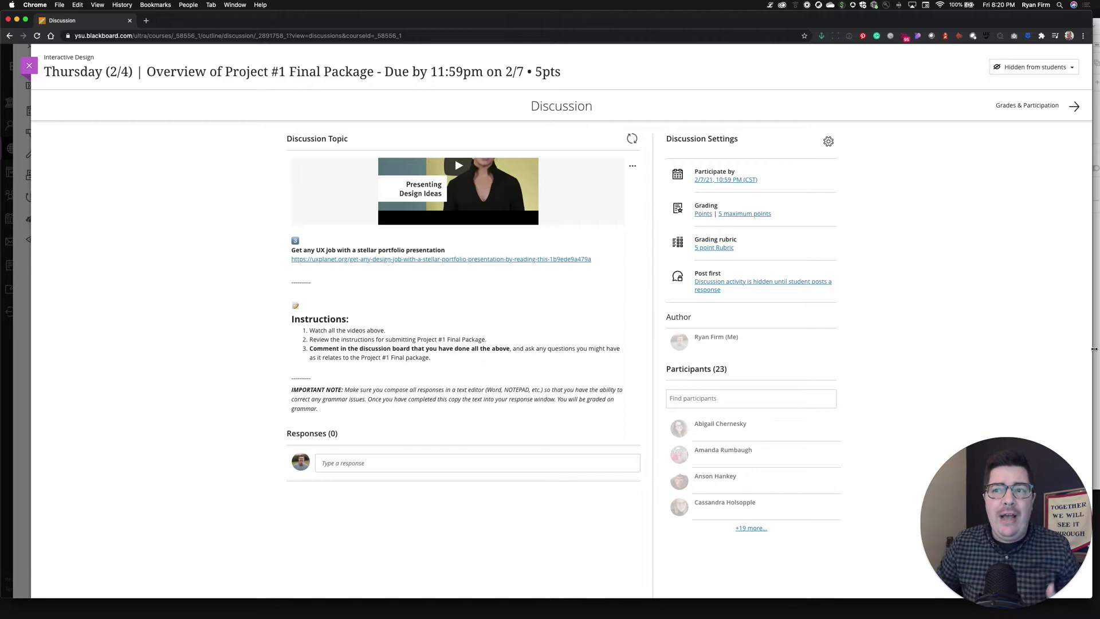
Step: Switch to Adobe XD and enlarge its window to show the Final Presentation Requirements artboard
key("super+Tab")
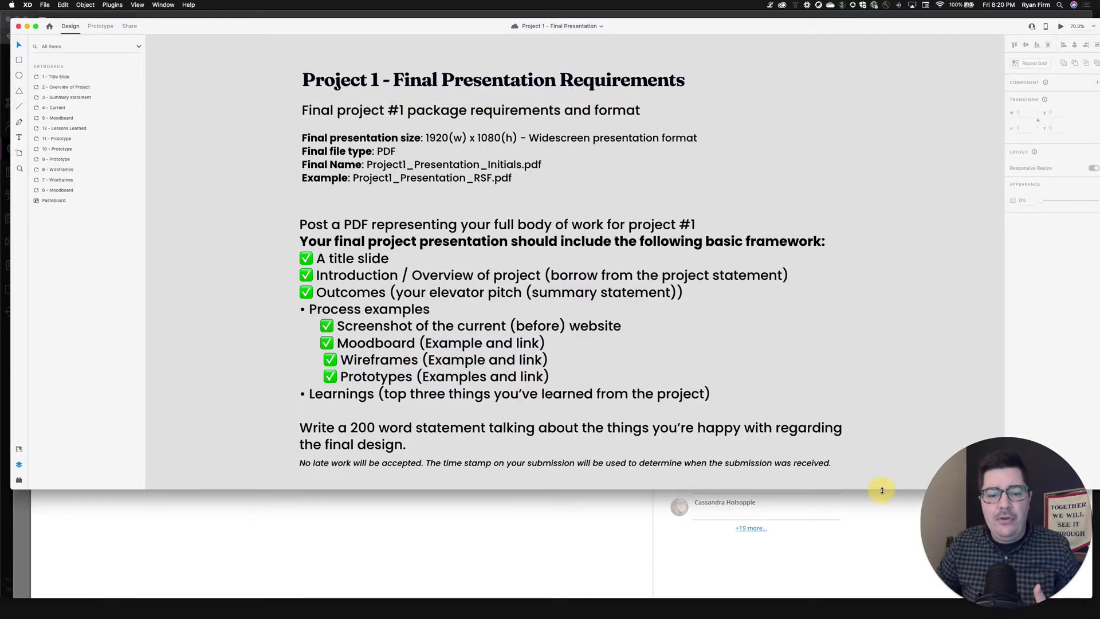
left_click_drag(882, 490, 881, 520)
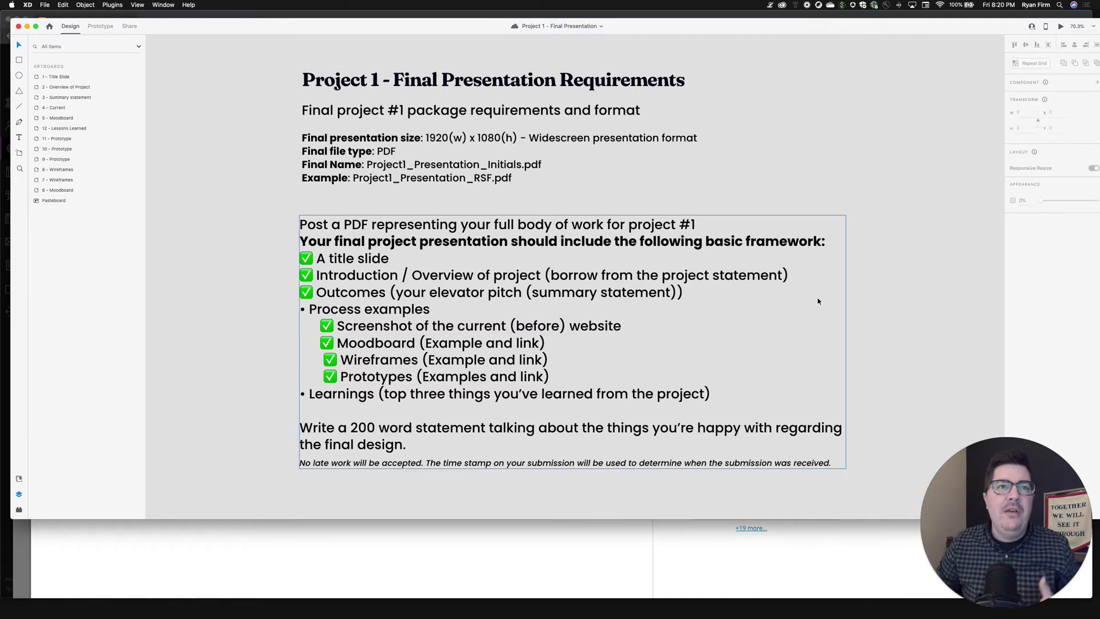
scroll(698, 134, "down", 1)
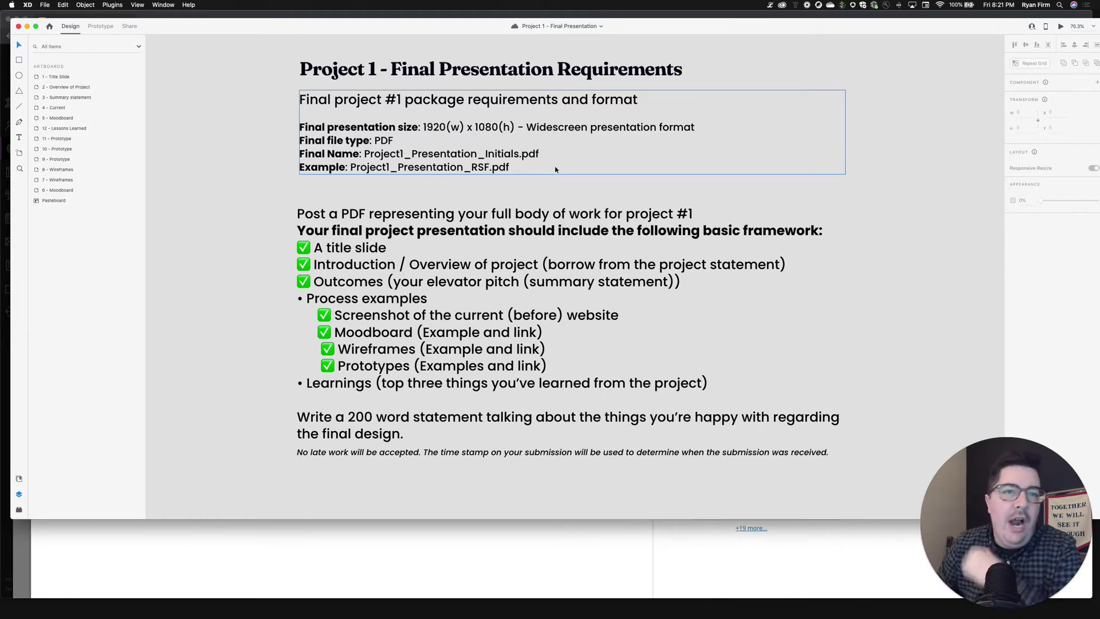
Step: Scroll the canvas through the presentation requirements list
scroll(607, 191, "down", 5)
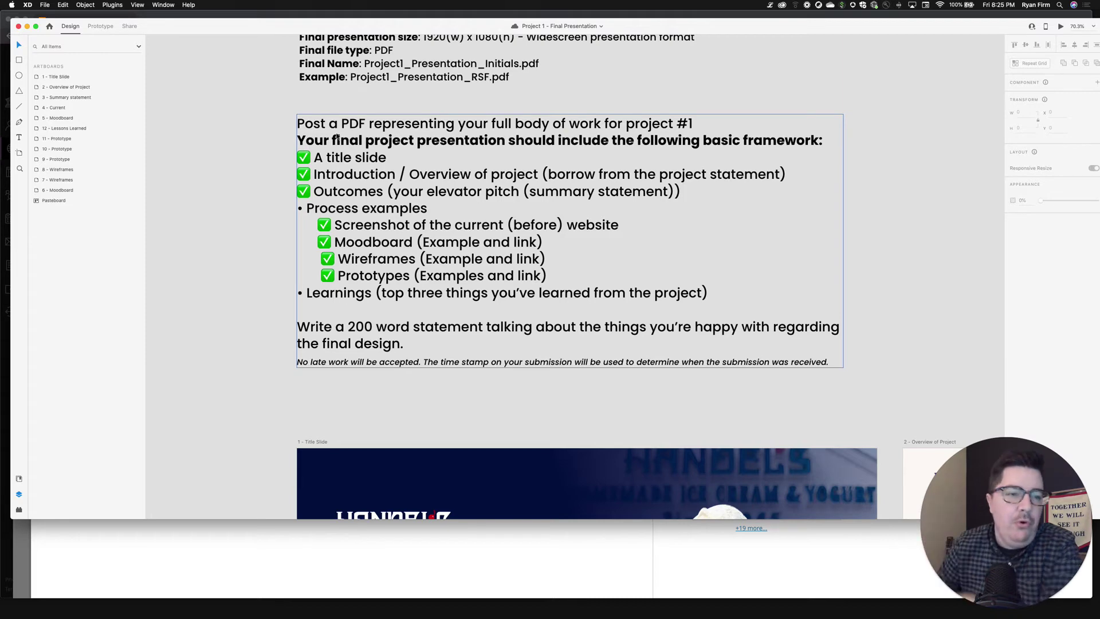
scroll(853, 361, "down", 5)
scroll(853, 359, "down", 3)
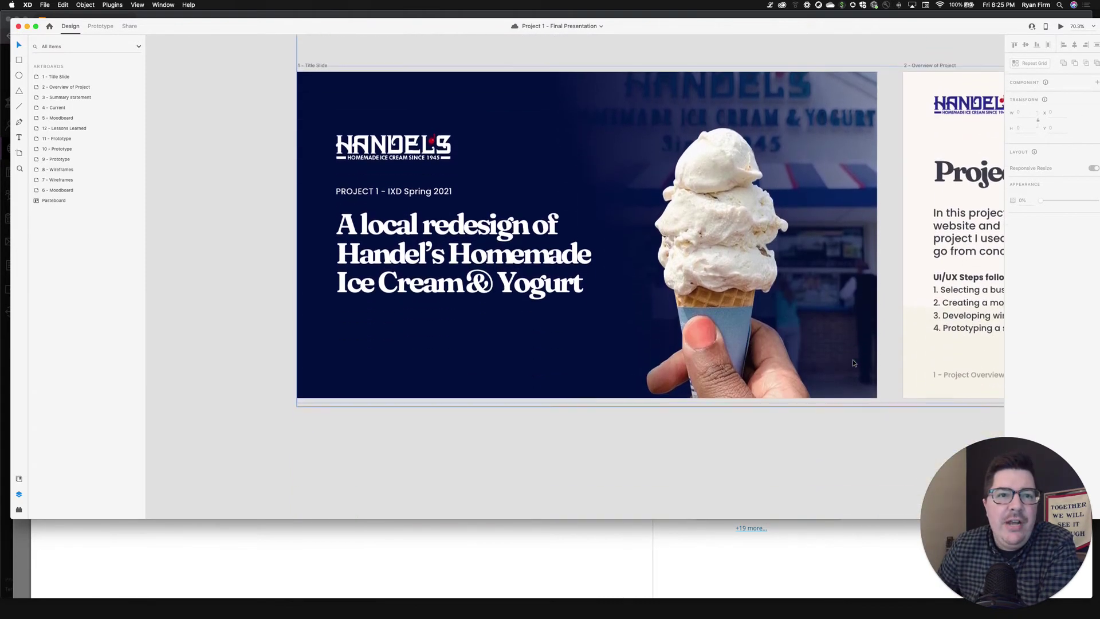
left_click(293, 105)
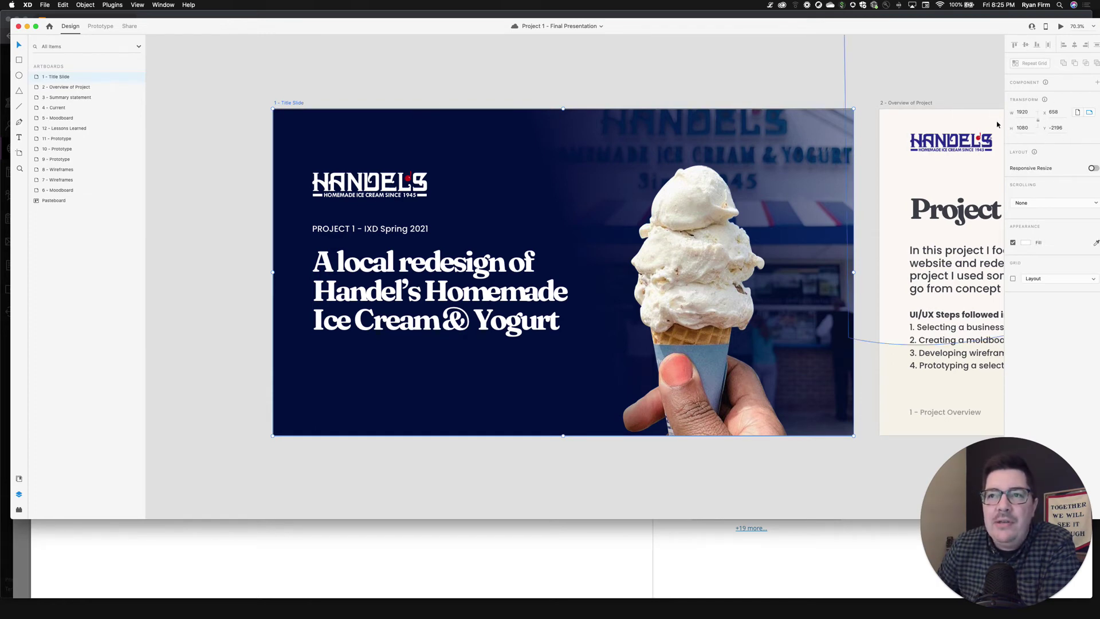
left_click(643, 83)
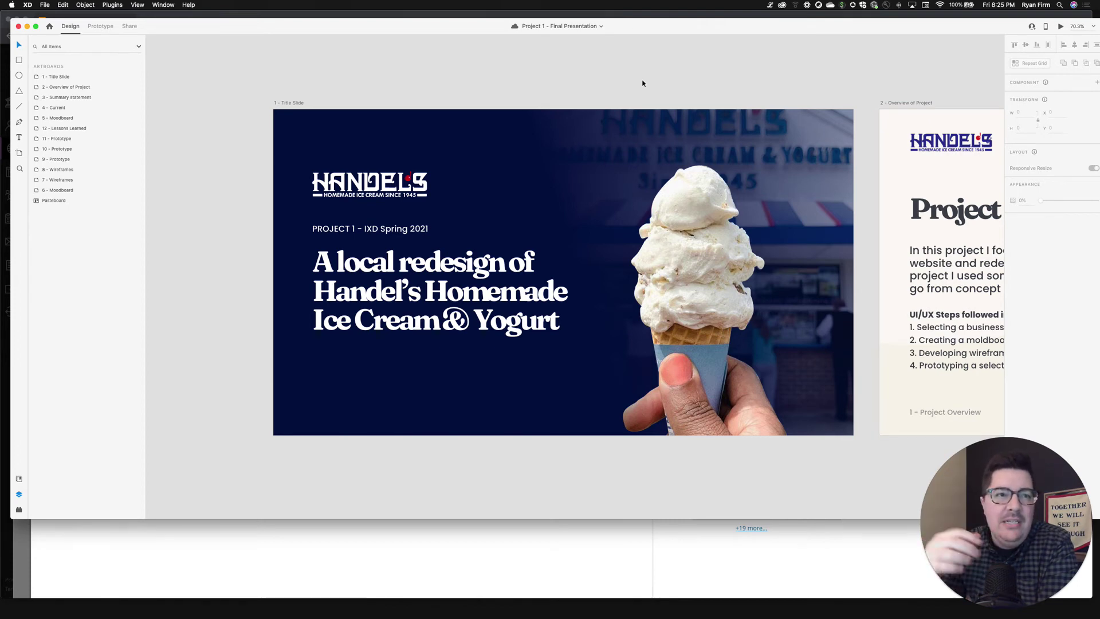
scroll(642, 83, "up", 1)
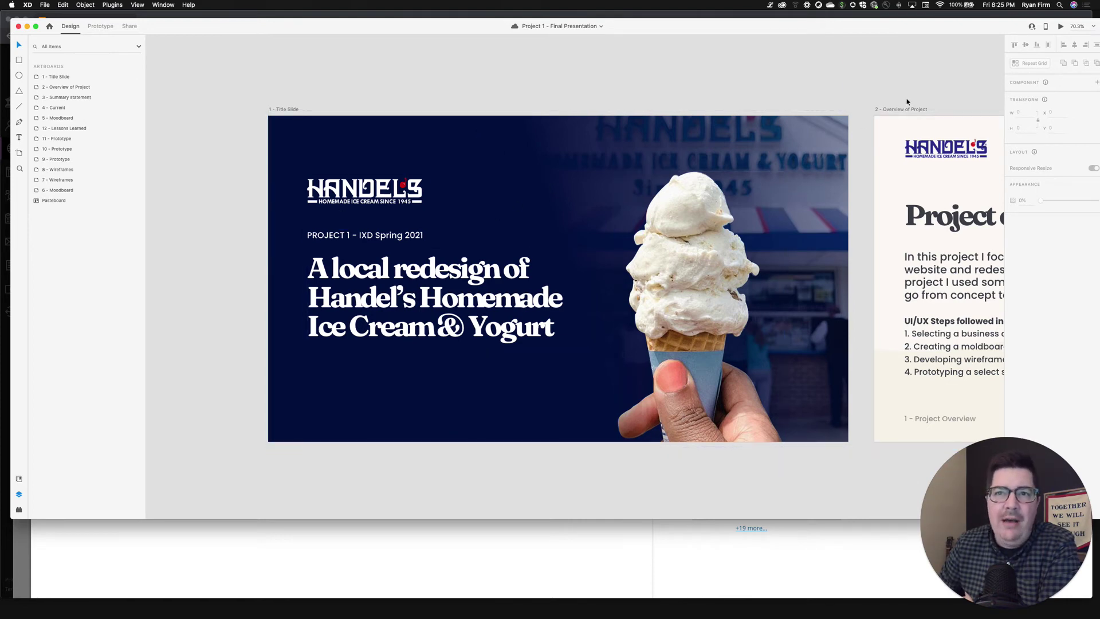
Step: Correct 'moldboard' to 'moodboard' in step 2 of the Project overview paragraph
scroll(779, 136, "right", 10)
scroll(645, 159, "right", 4)
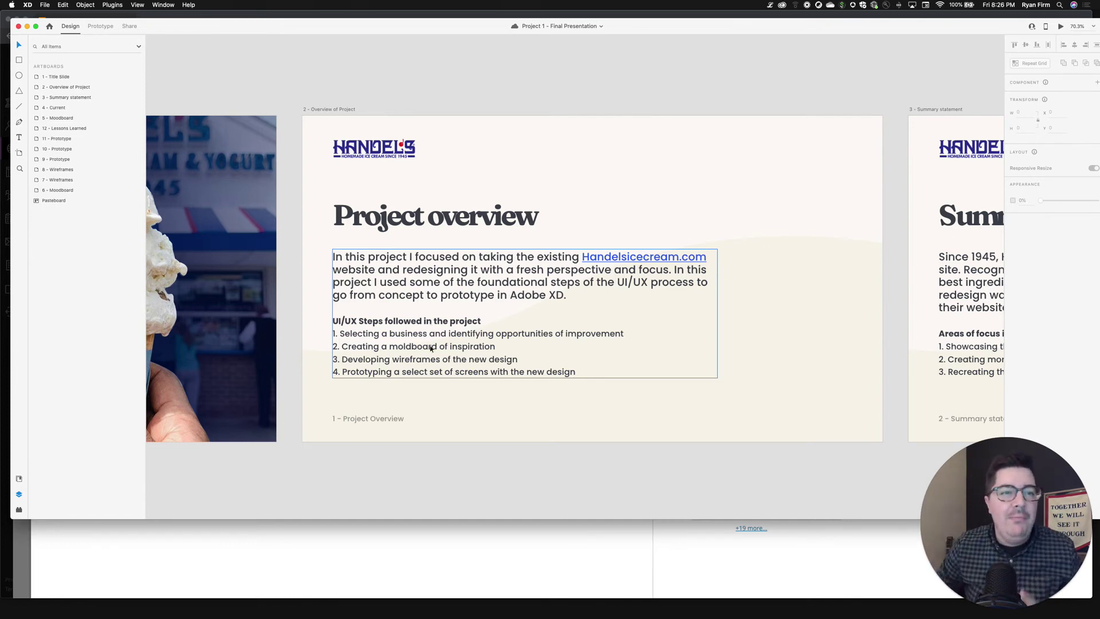
left_click(431, 347)
double_click(431, 348)
left_click(411, 346)
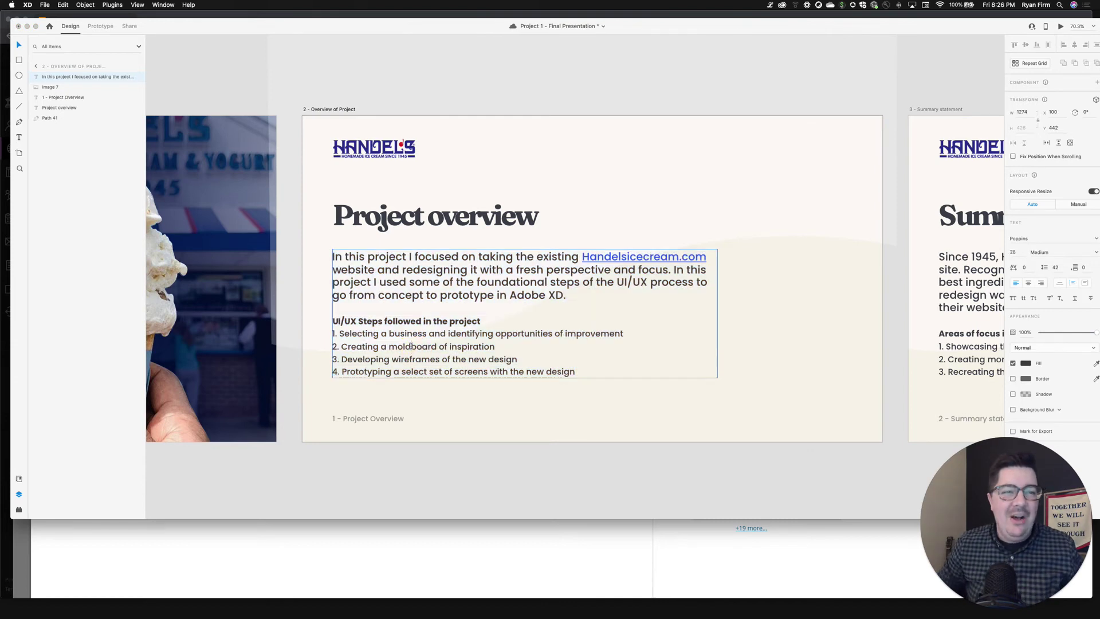
key("BackSpace")
key("BackSpace")
type("od")
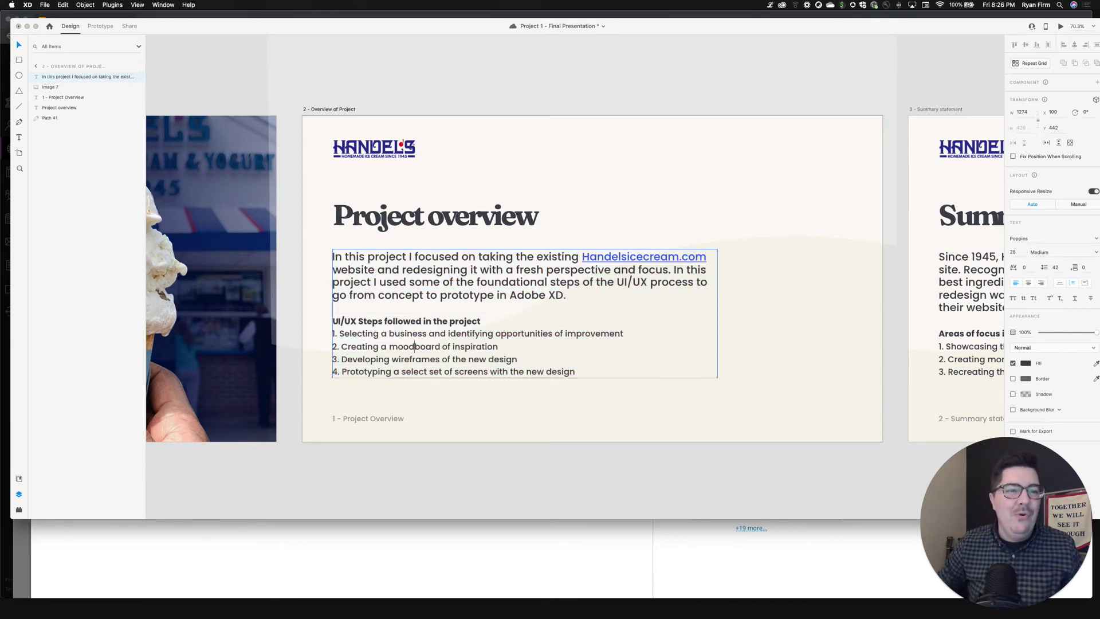
key("Escape")
Step: Scroll on to the Summary statement artboard and clear the text box selection
scroll(476, 408, "right", 3)
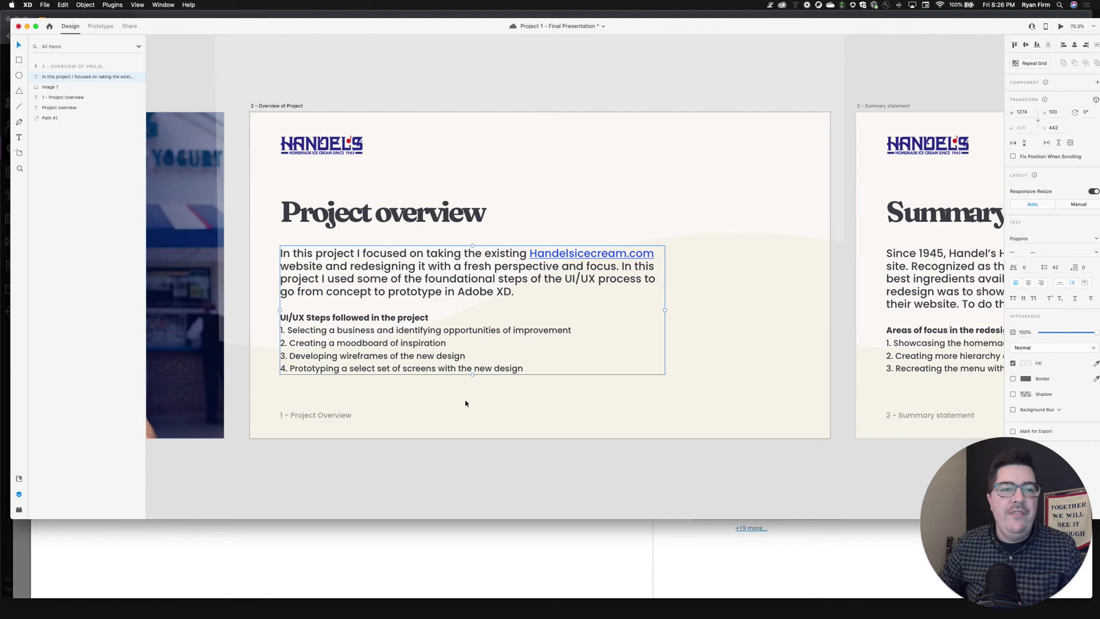
scroll(465, 404, "right", 1)
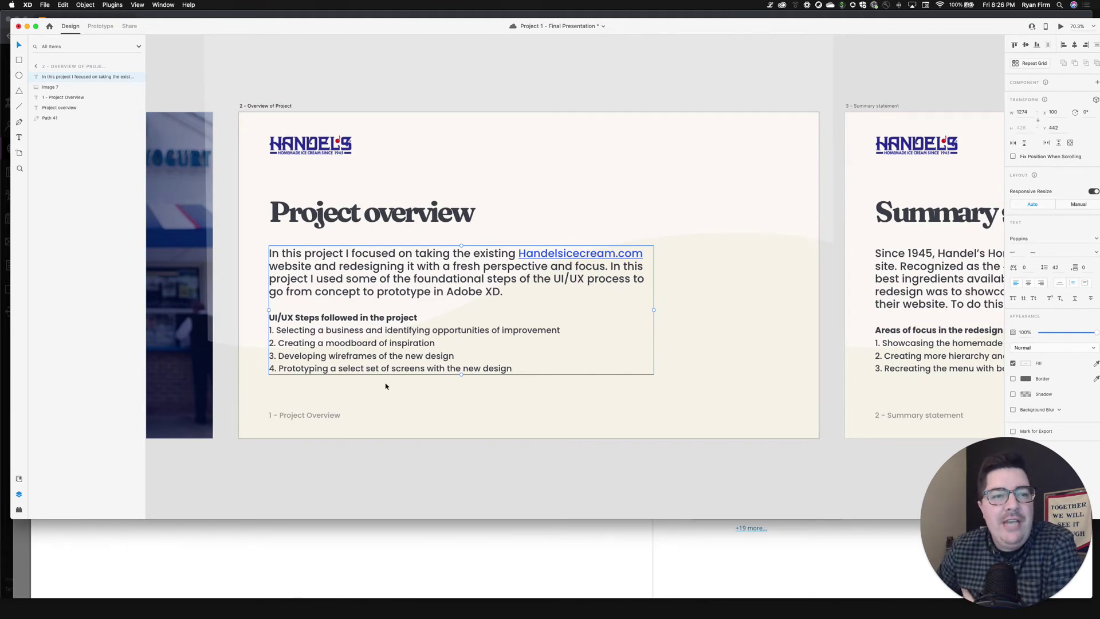
scroll(386, 386, "right", 15)
left_click(449, 381)
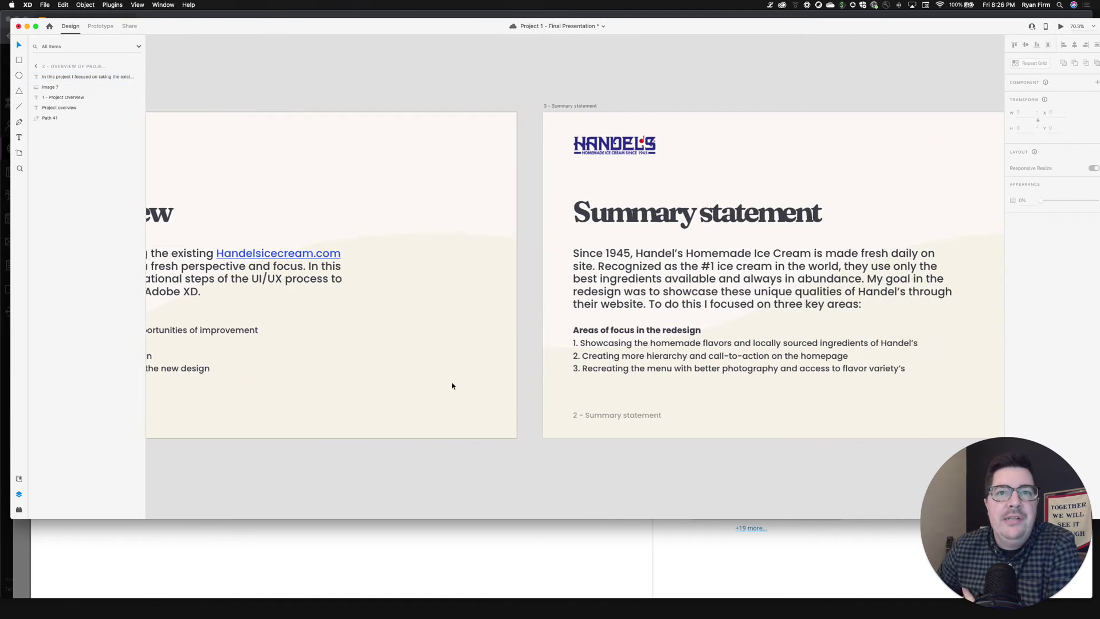
Step: Bring the Summary statement artboard into view and save the presentation with Cmd+S
scroll(452, 386, "right", 12)
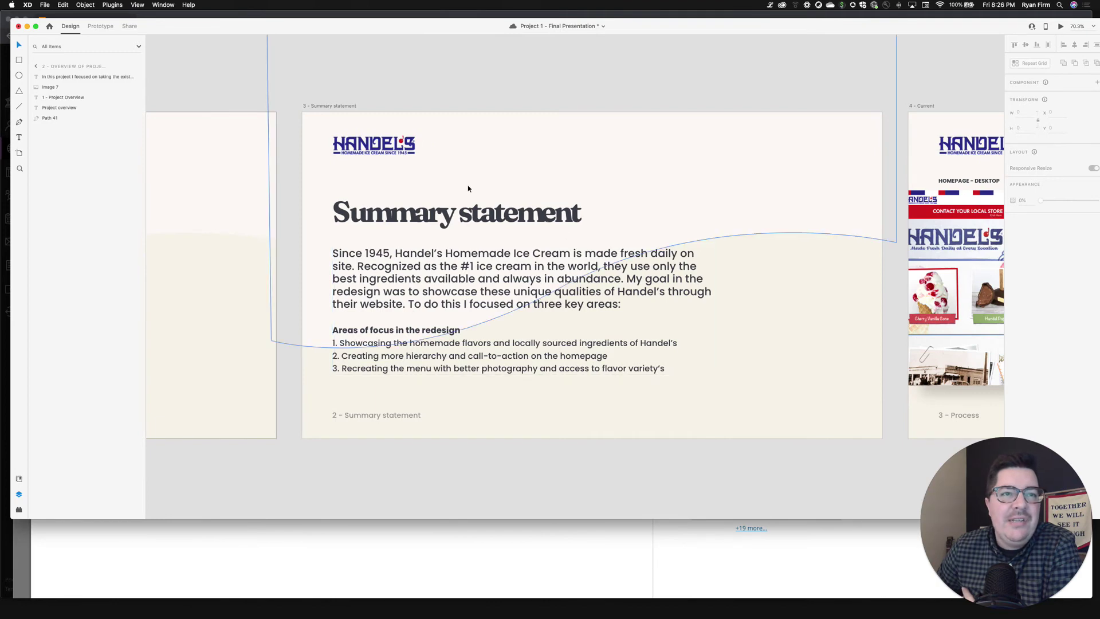
scroll(468, 188, "right", 2)
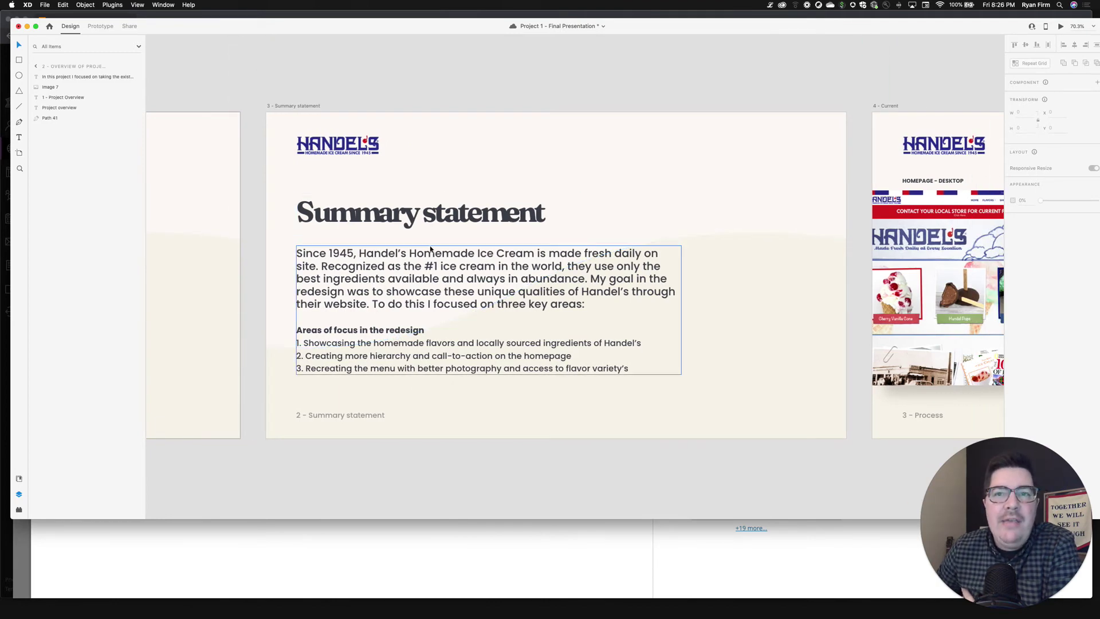
scroll(431, 248, "right", 2)
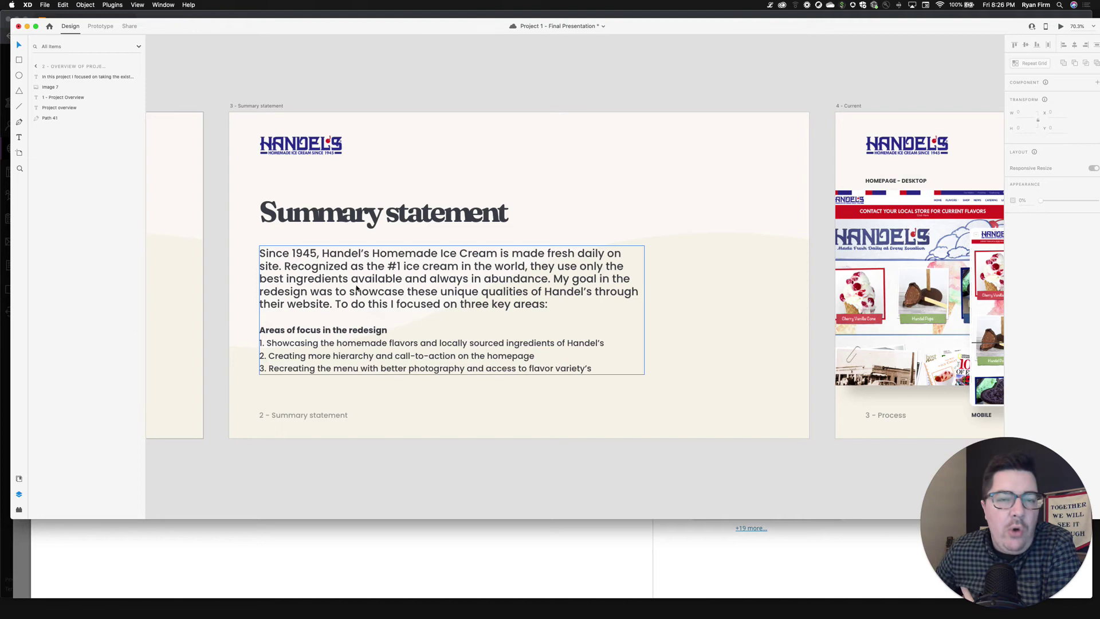
key("super+s")
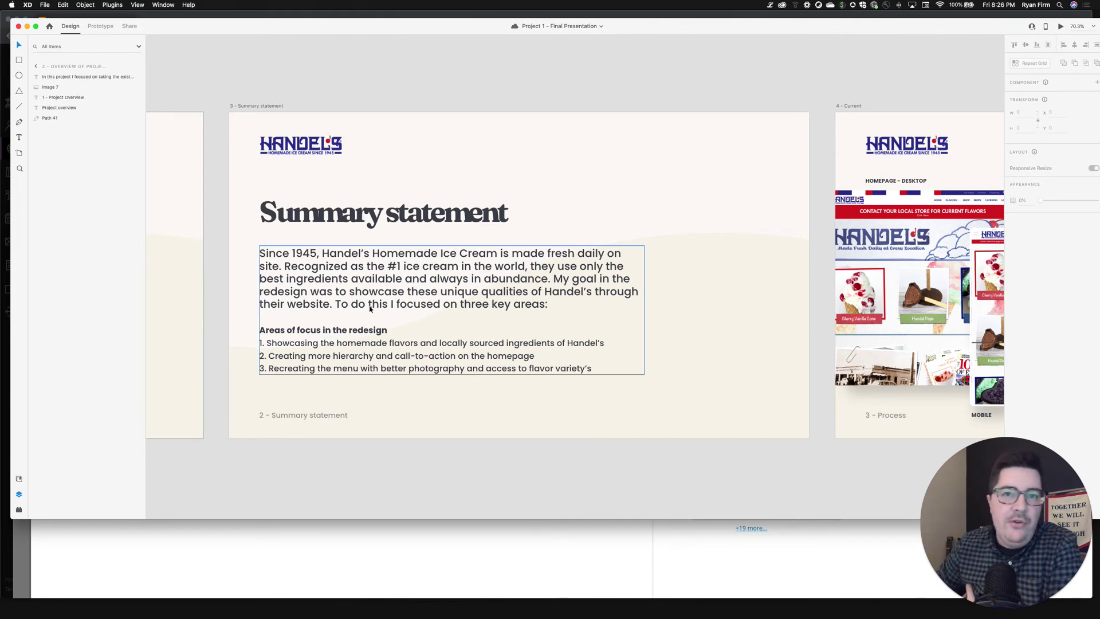
Step: Deselect the summary text and scroll to the 4 - Current website artboard
scroll(370, 309, "up", 1)
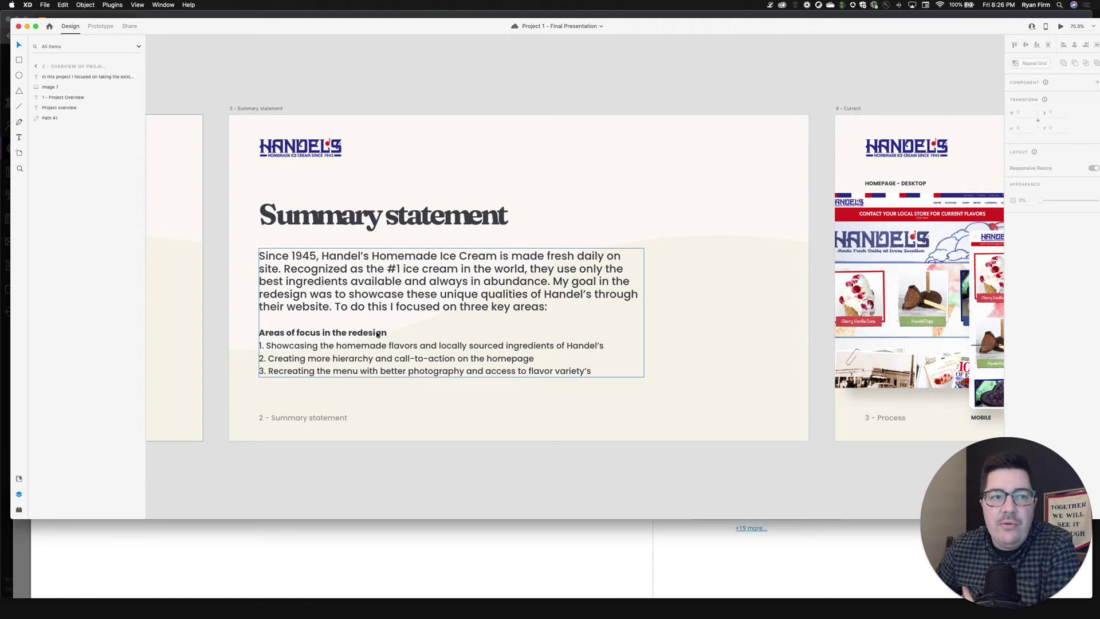
scroll(344, 344, "up", 1)
left_click(749, 373)
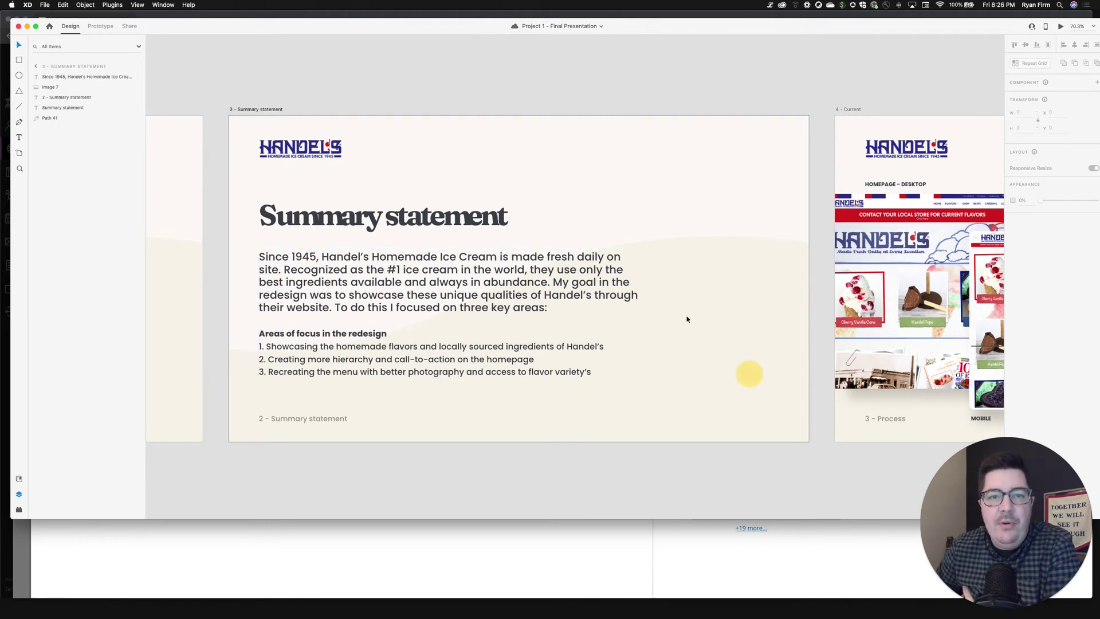
scroll(685, 319, "right", 5)
Step: Delete the stray 'HOMEPAGE - MOBILE' label from the pasteboard below the Current website artboard
scroll(687, 319, "right", 5)
left_click(599, 93)
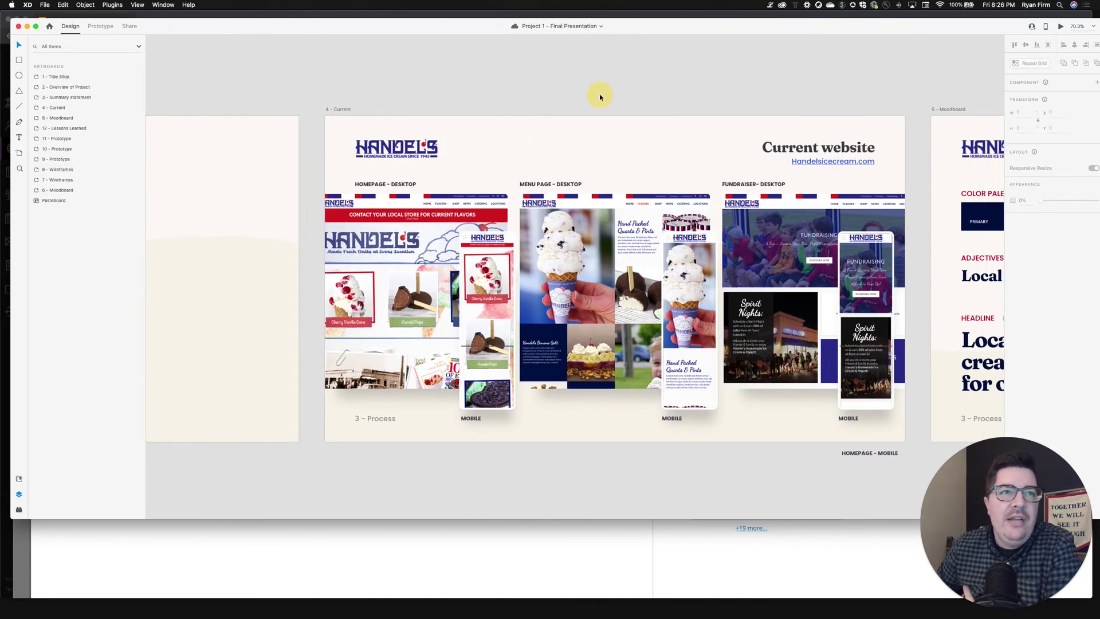
scroll(524, 169, "right", 2)
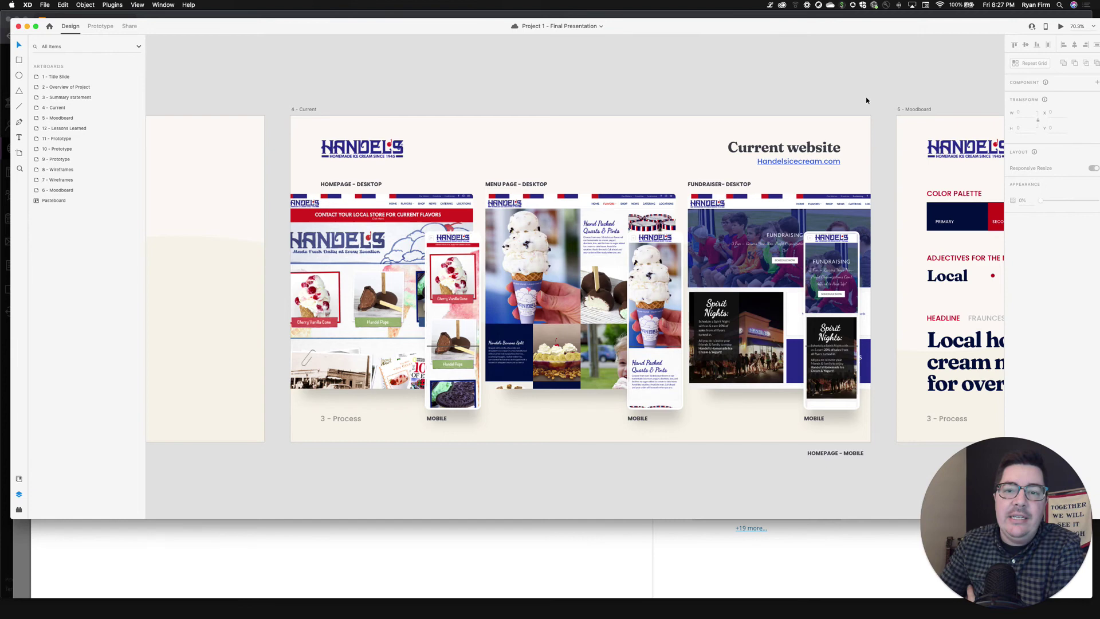
left_click(830, 453)
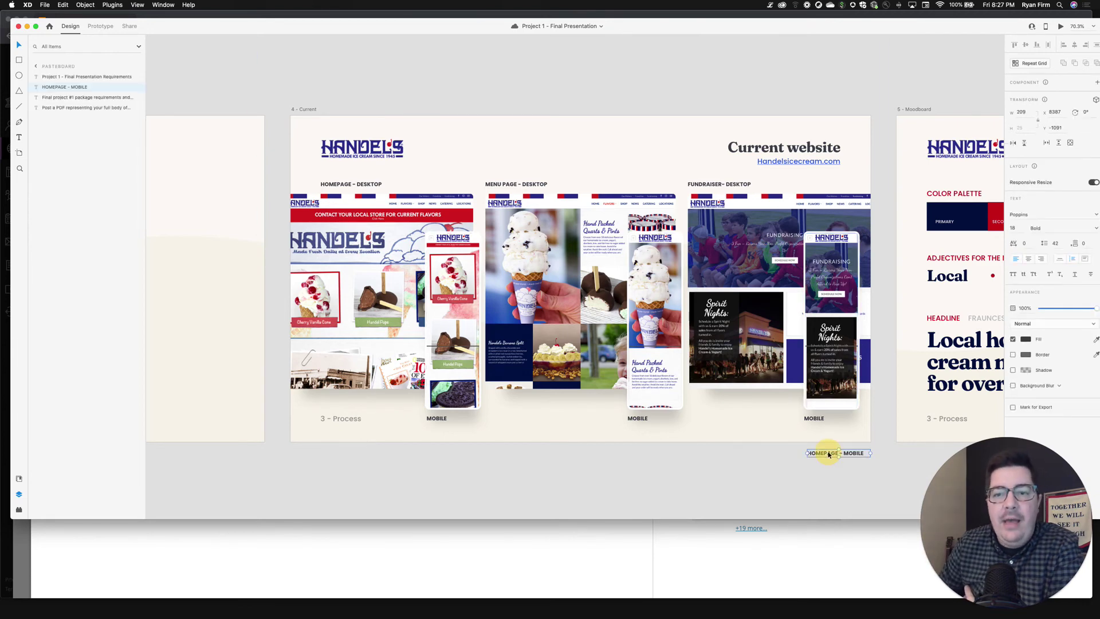
key("Delete")
Step: Scroll to the 5 - Moodboard artboard and save the presentation with Cmd+S
scroll(780, 111, "right", 10)
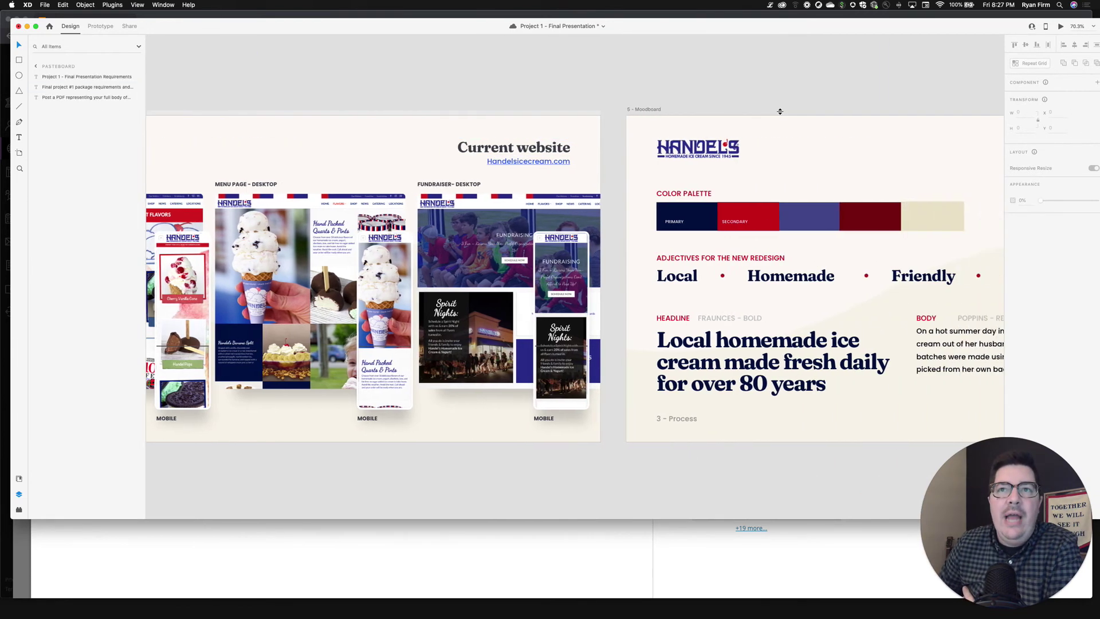
scroll(773, 109, "right", 4)
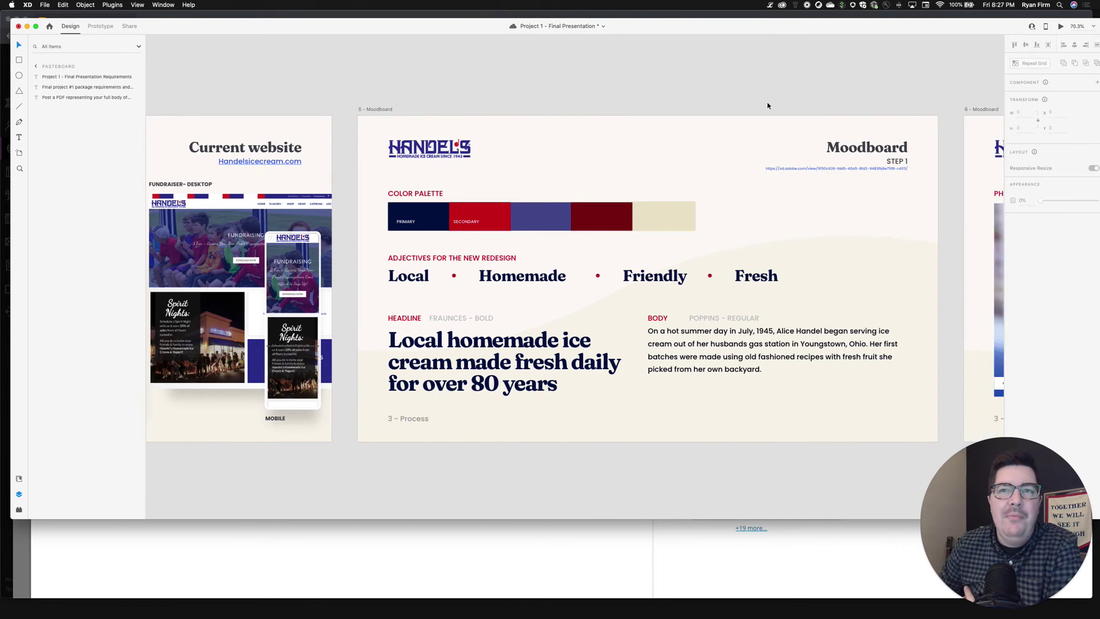
scroll(768, 105, "right", 2)
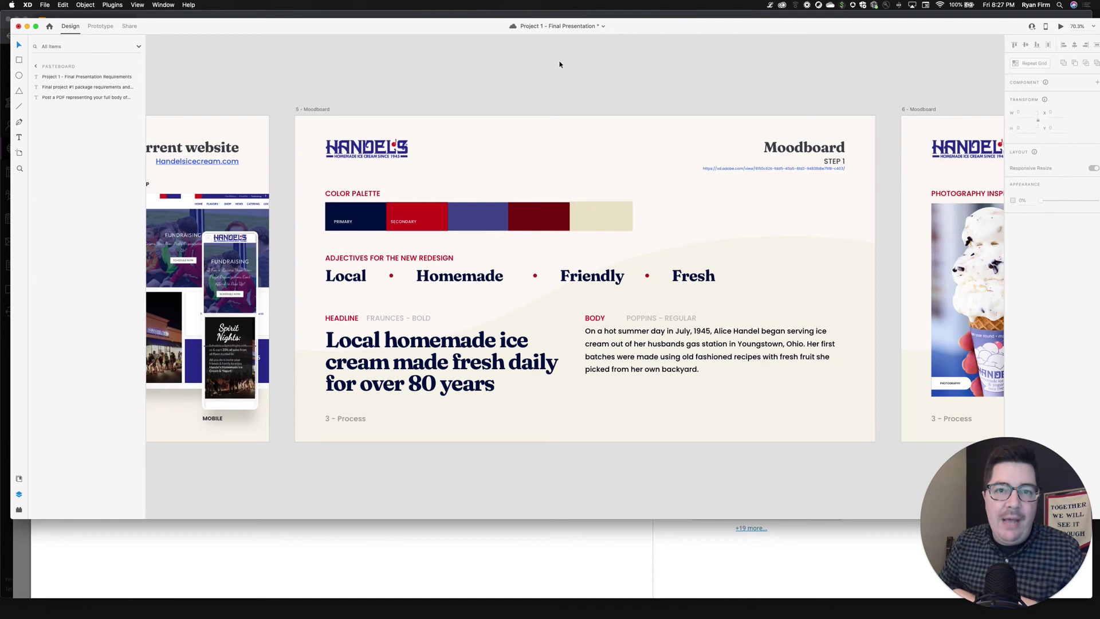
key("super+s")
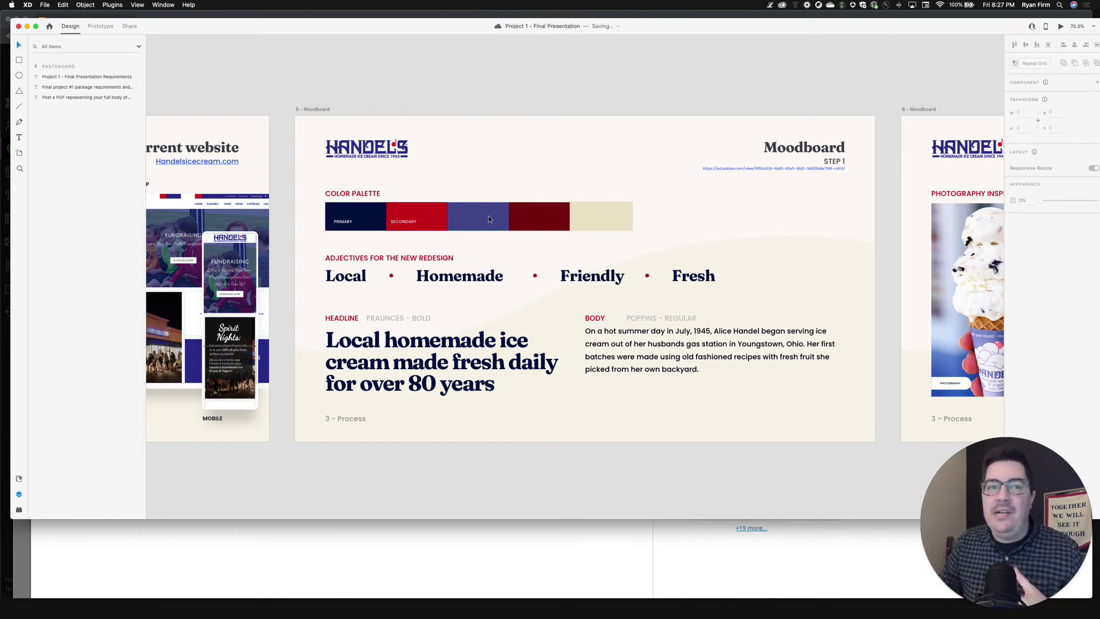
Step: Scroll on to the 6 - Moodboard artboard with Photography and UI Inspiration images
scroll(395, 276, "right", 1)
scroll(394, 276, "down", 2)
scroll(395, 275, "right", 1)
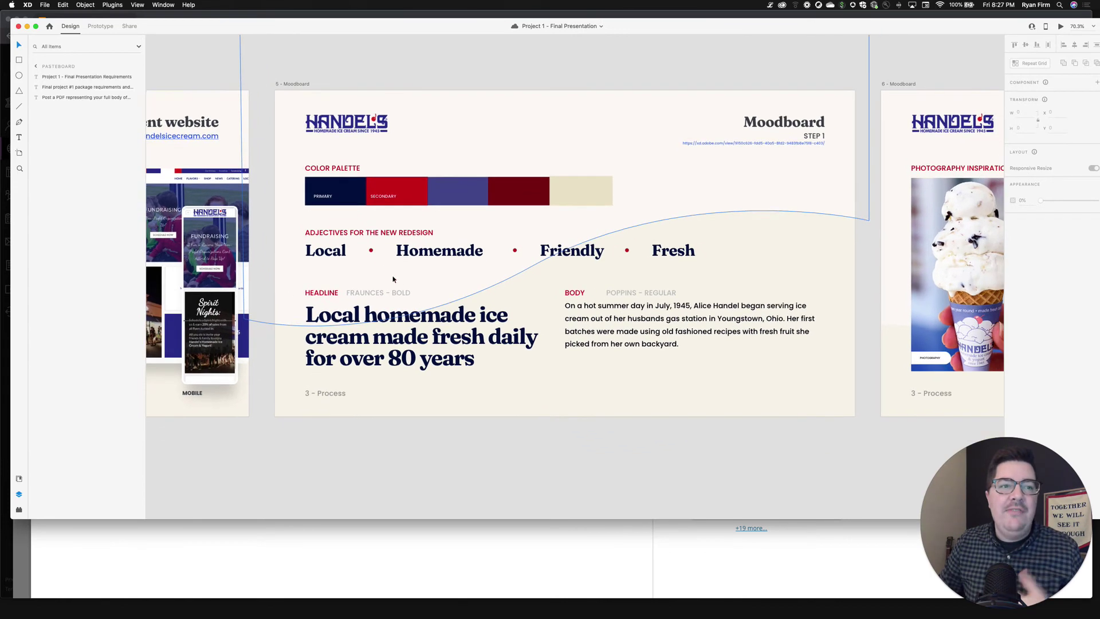
scroll(582, 314, "right", 10)
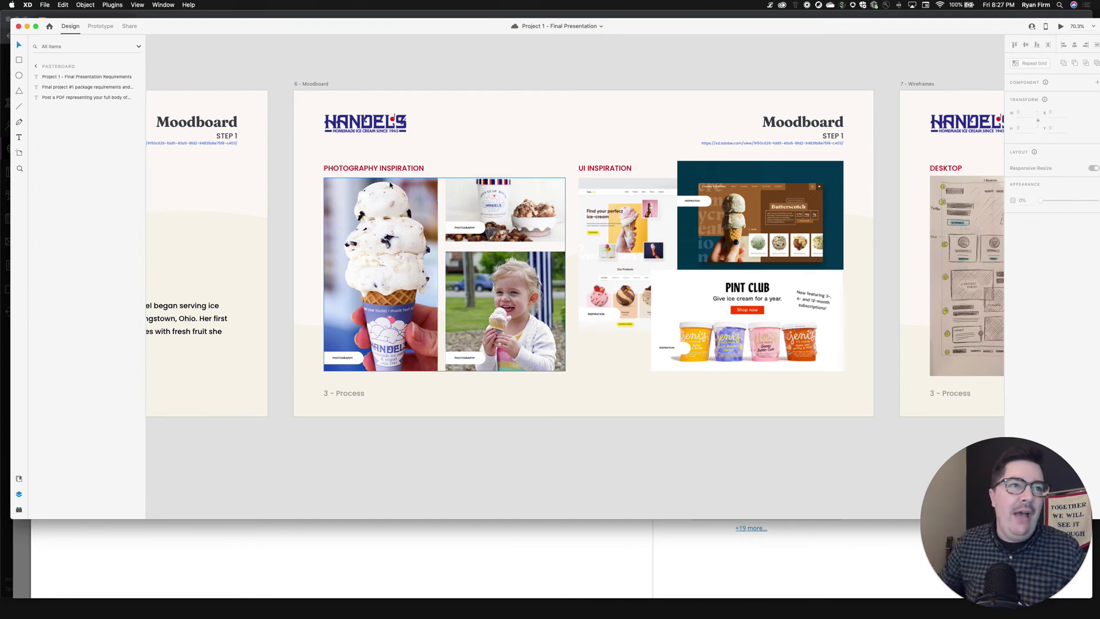
scroll(596, 189, "right", 1)
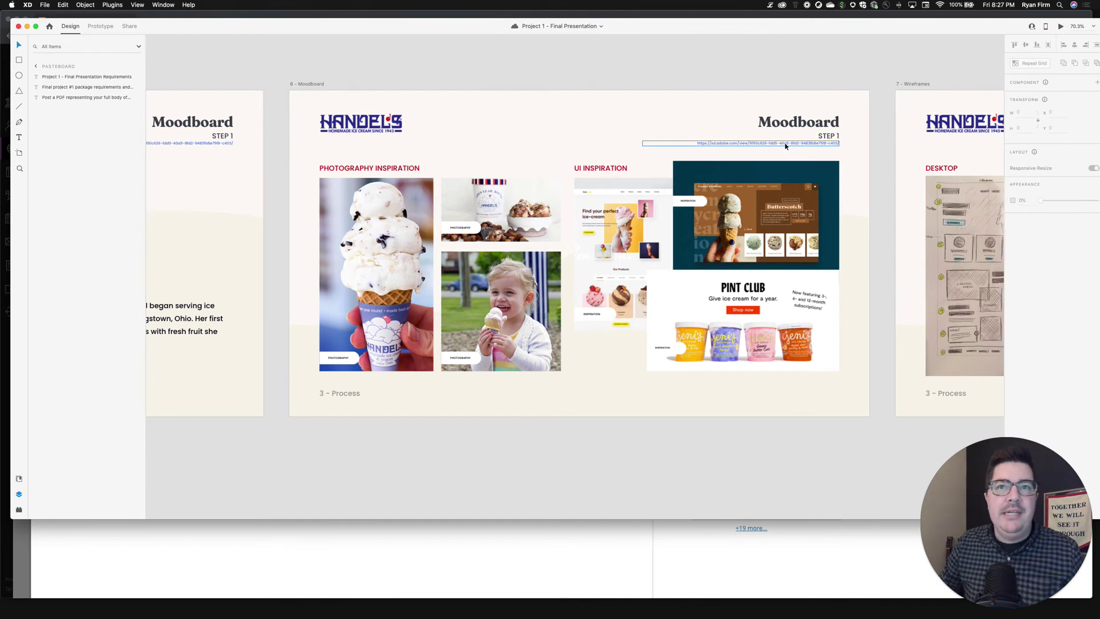
Step: Scroll past the 7 and 8 Wireframes and 9 - Prototype artboards until 10 - Prototype is centred
scroll(785, 146, "right", 10)
scroll(785, 146, "right", 2)
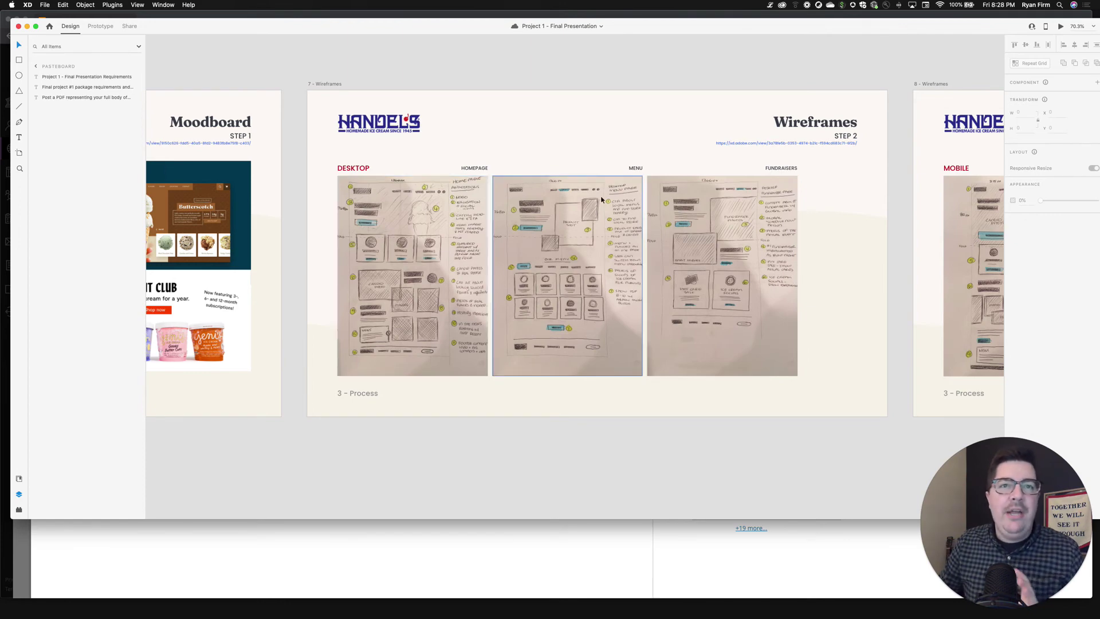
scroll(751, 210, "right", 1)
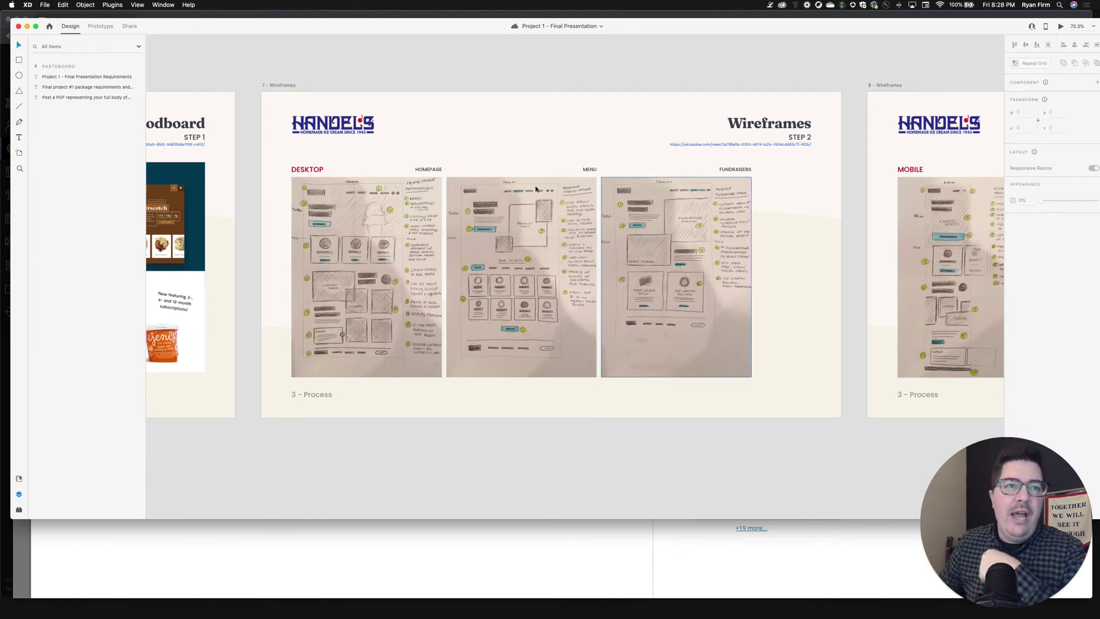
scroll(556, 250, "right", 5)
scroll(555, 251, "right", 5)
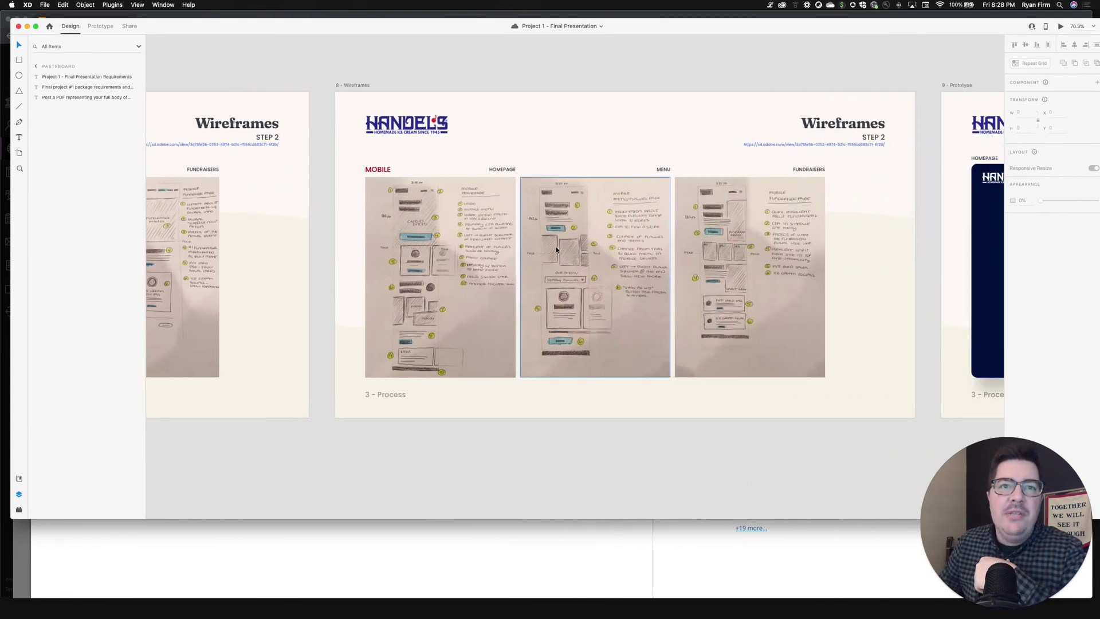
scroll(560, 216, "right", 11)
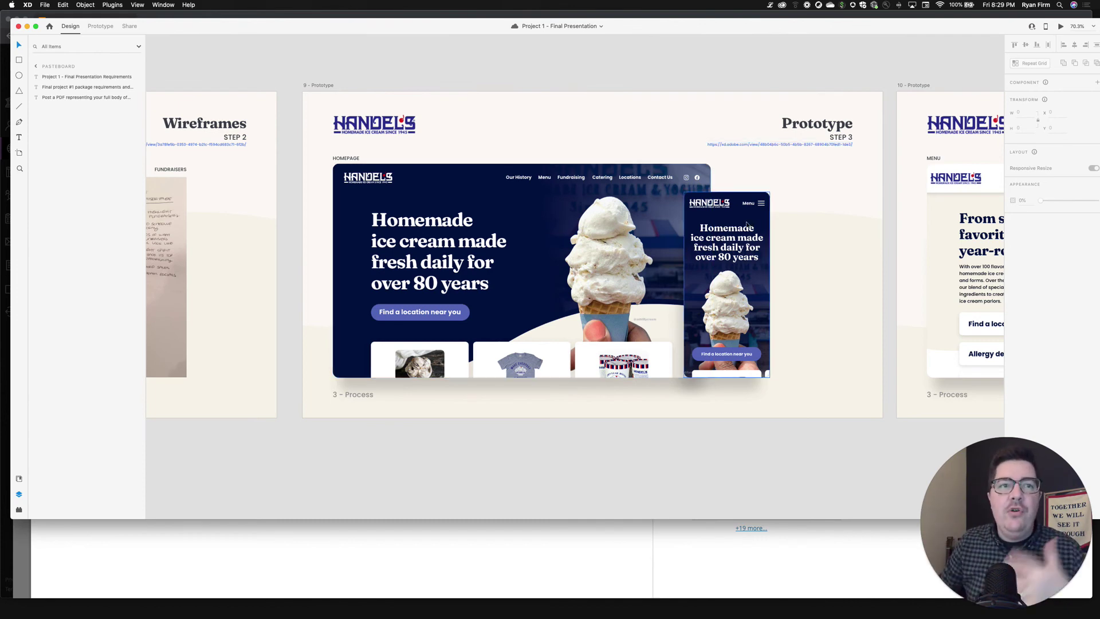
scroll(552, 198, "right", 10)
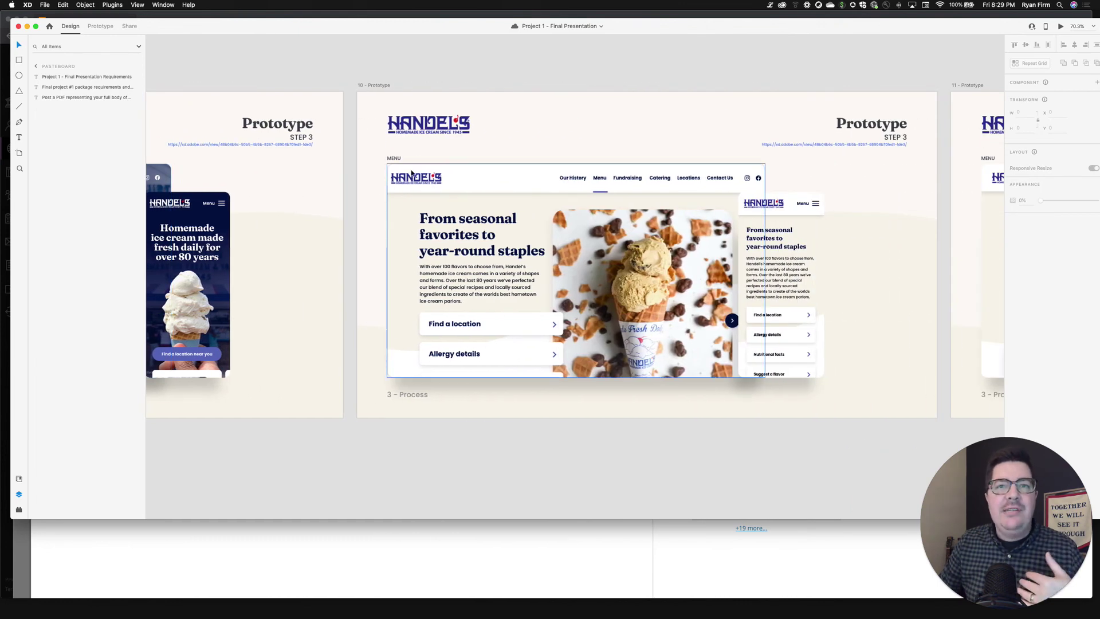
Step: Retype the MENU caption on 11 - Prototype as 'Fundraisers', then scroll to Lessons Learned
scroll(538, 205, "right", 10)
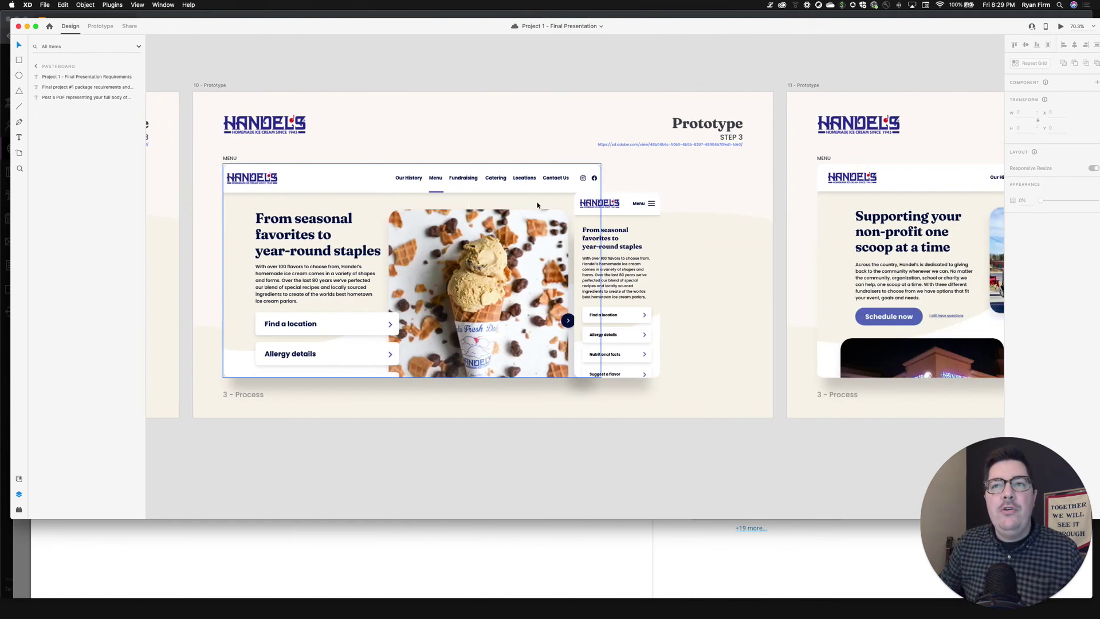
scroll(538, 205, "right", 2)
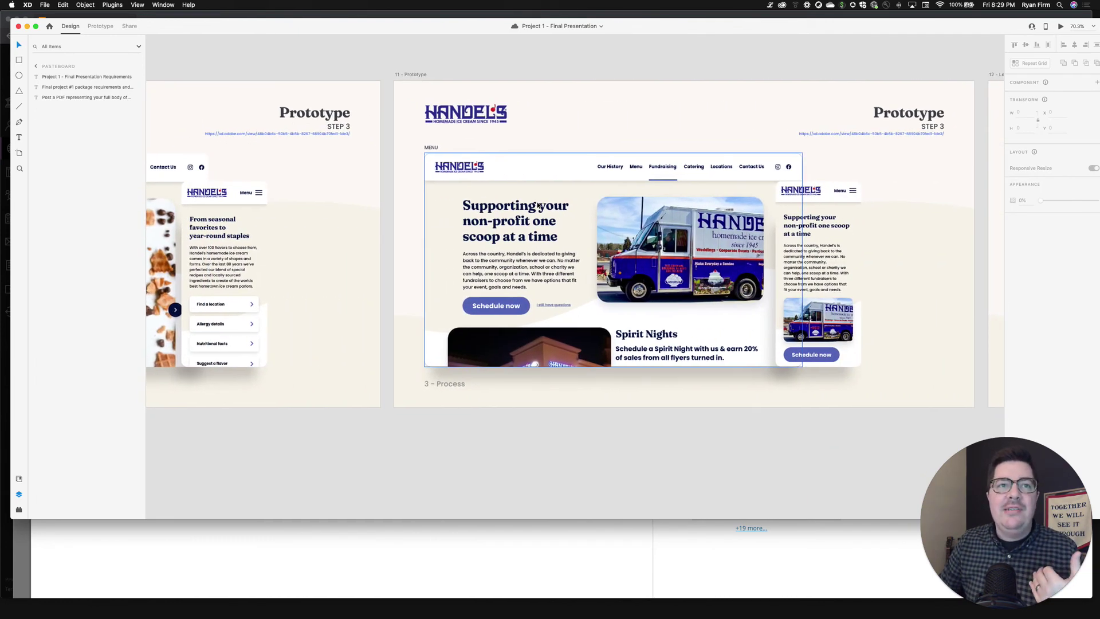
double_click(431, 148)
type("Fu")
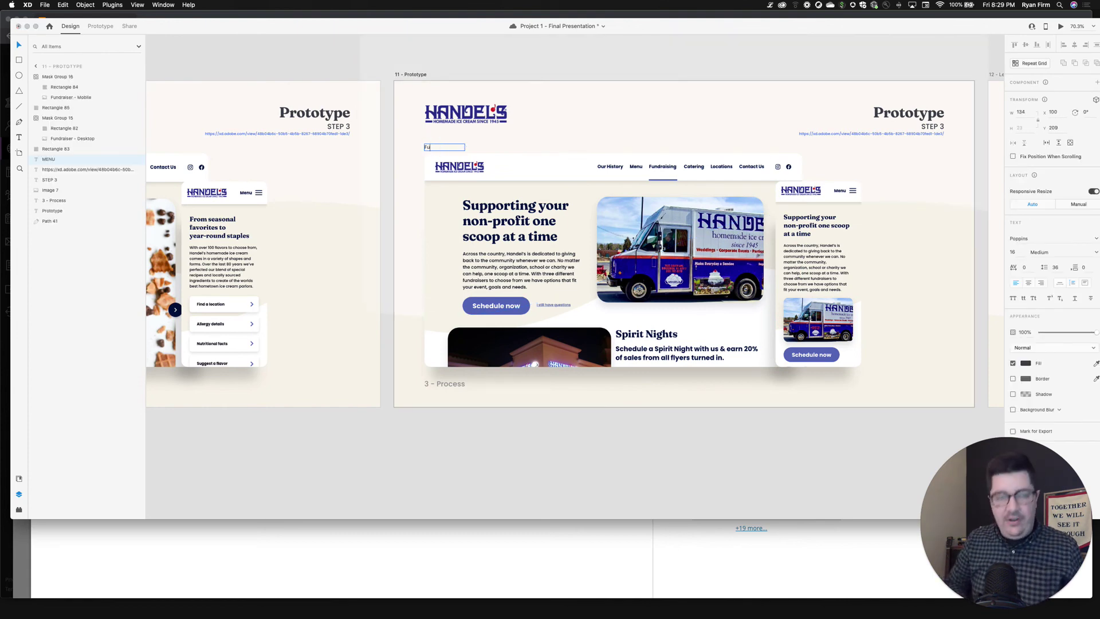
type("ndra")
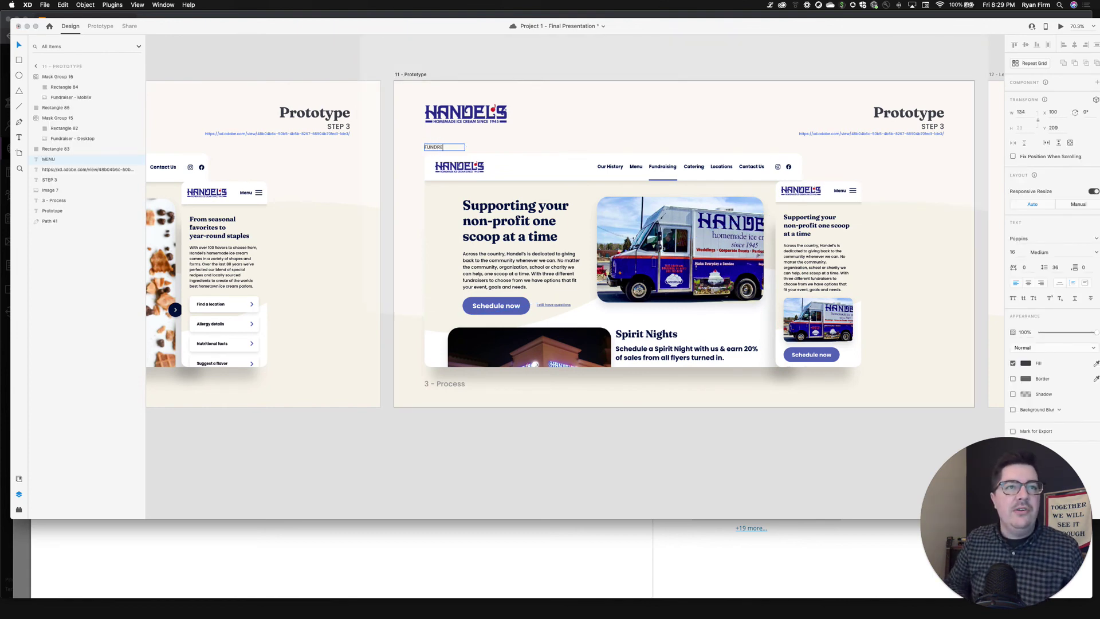
type("isers")
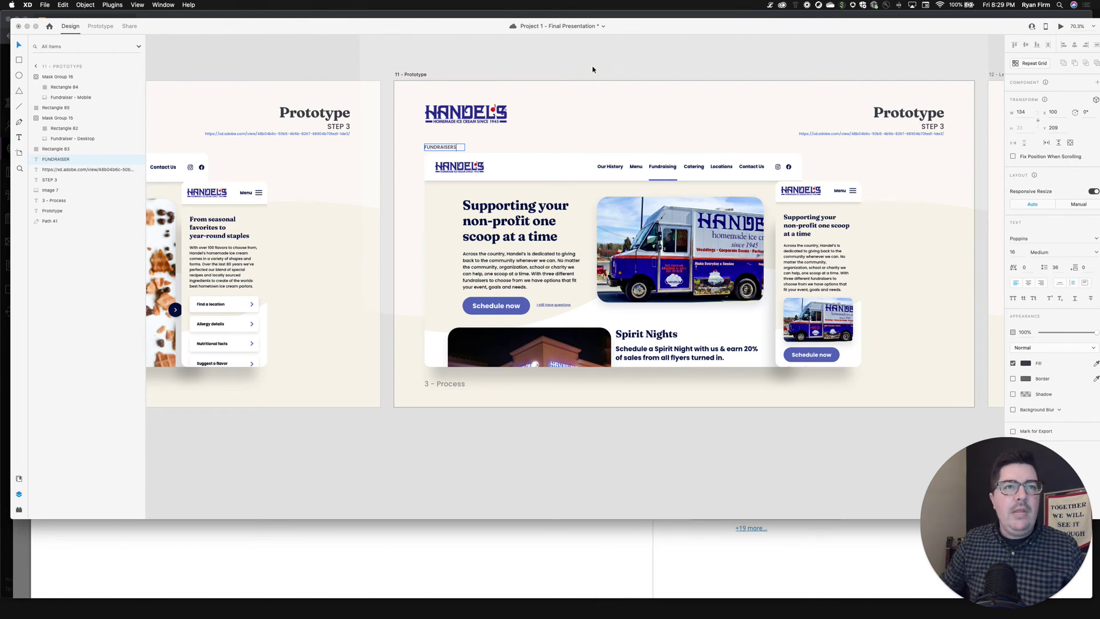
left_click(822, 413)
scroll(821, 415, "right", 3)
scroll(821, 413, "right", 10)
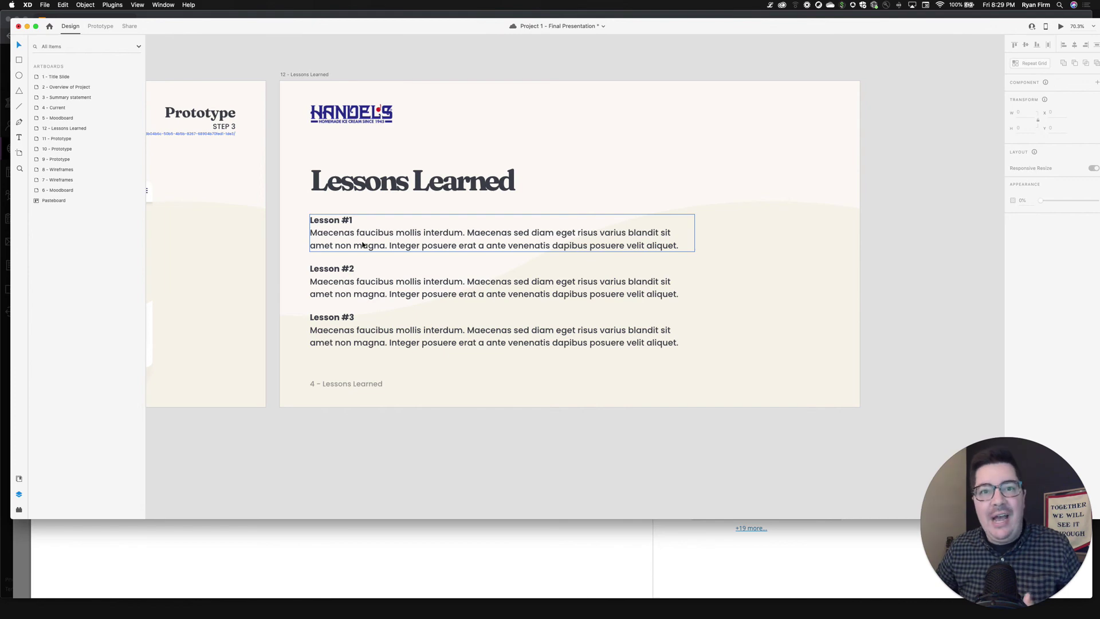
Step: Save the presentation, then zoom out and back in on the Title Slide and Project overview artboards
key("super+s")
scroll(362, 245, "down", 5)
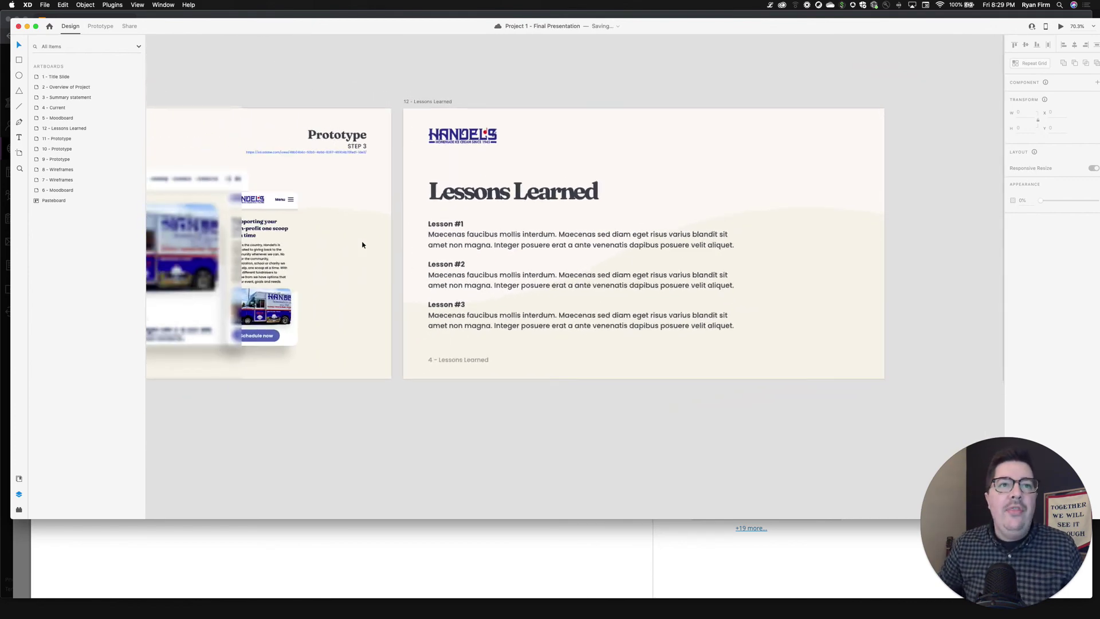
scroll(362, 245, "down", 5)
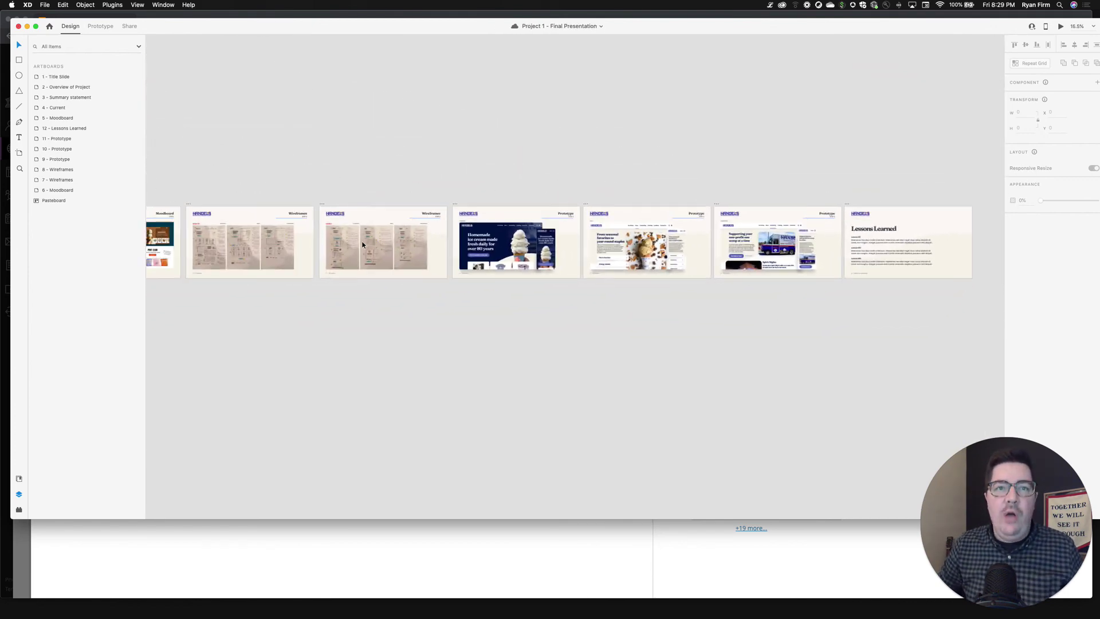
scroll(362, 245, "down", 1)
scroll(362, 245, "down", 4)
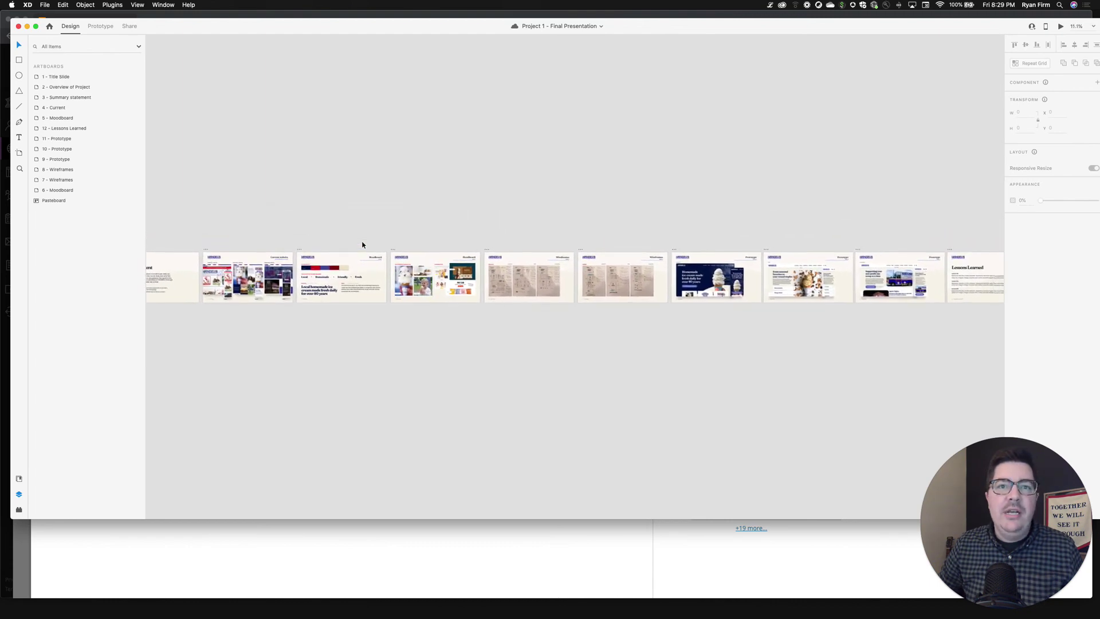
scroll(362, 245, "up", 1)
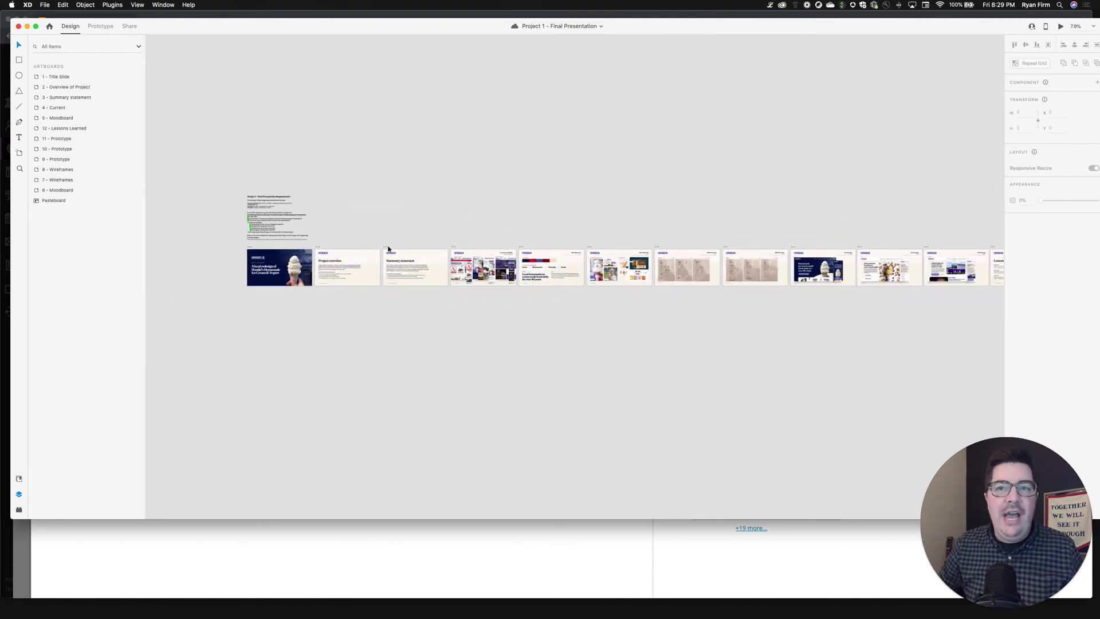
scroll(276, 276, "up", 3)
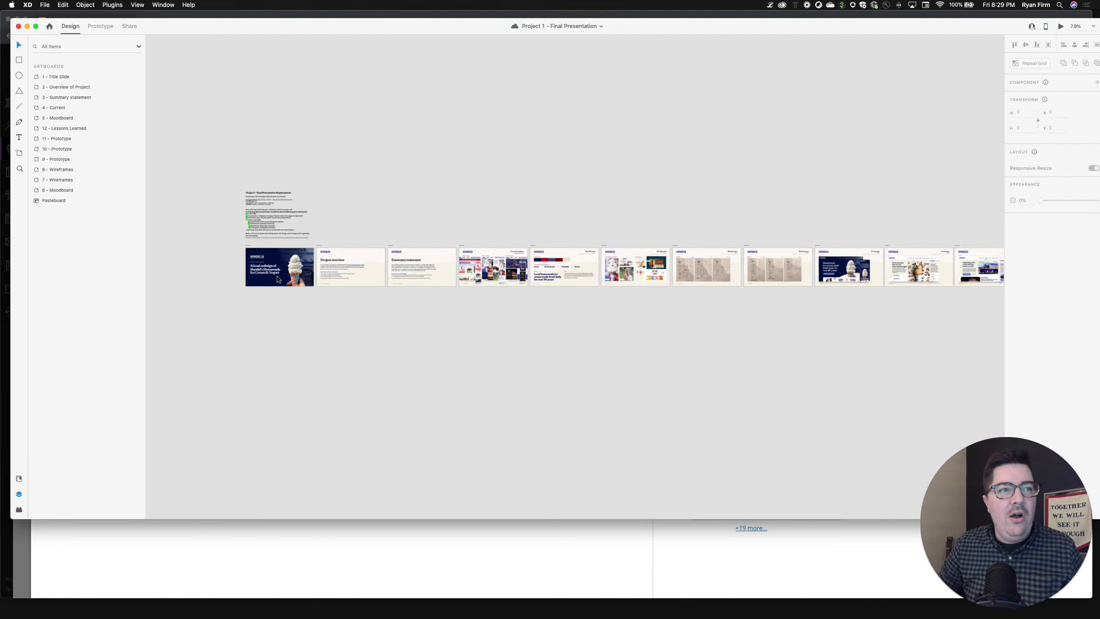
scroll(277, 279, "up", 8)
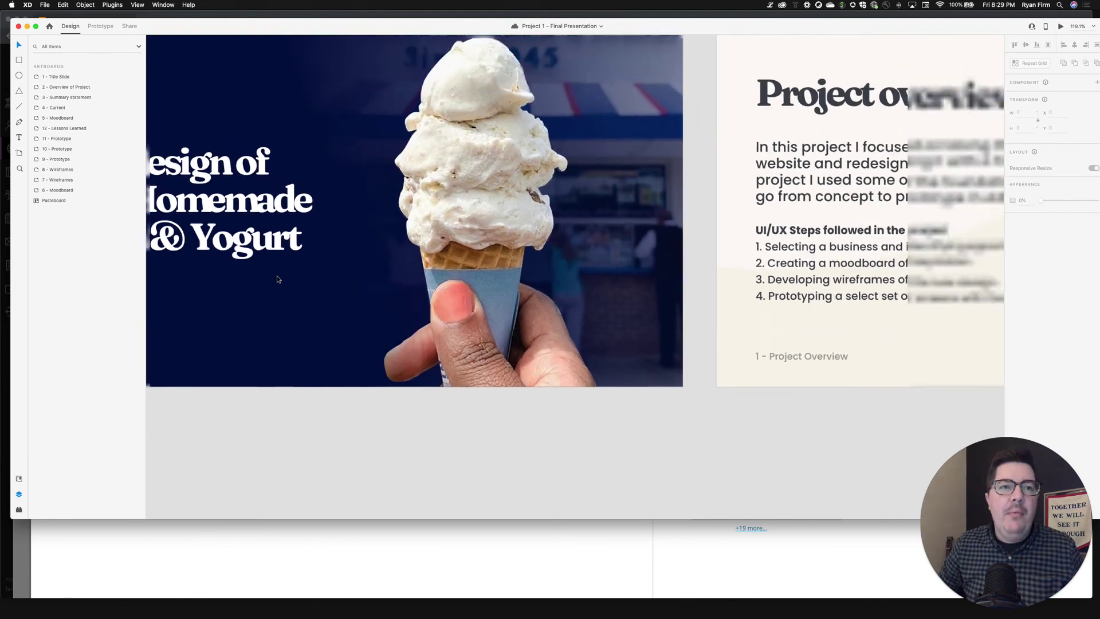
Step: Pan across the brief and title artboards, then bring the Blackboard Project #1 Final Package discussion forward
scroll(277, 279, "down", 3)
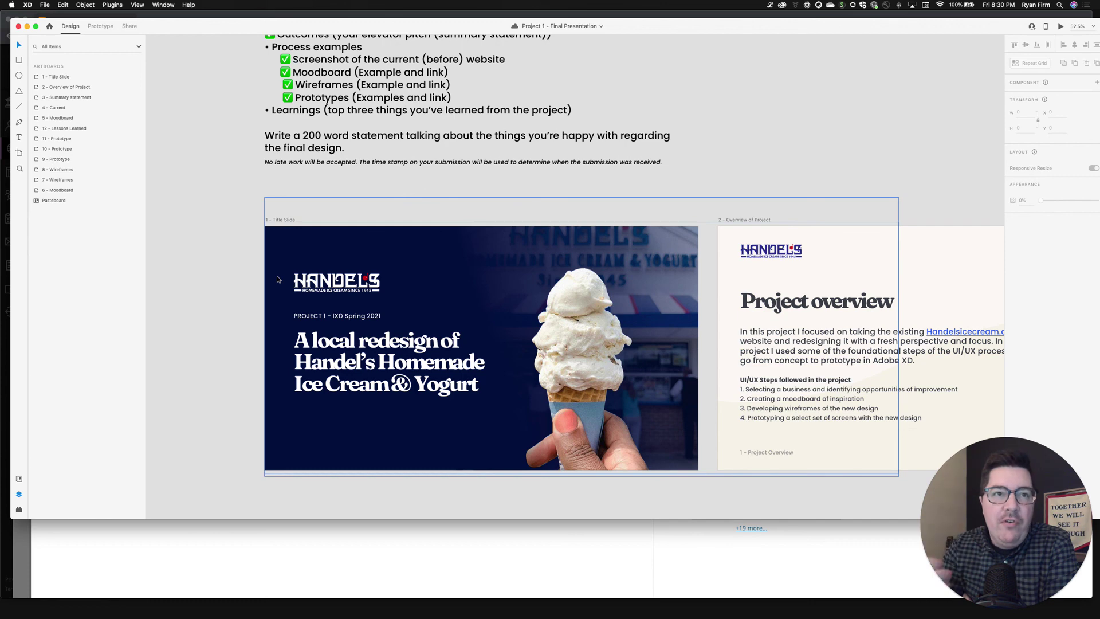
scroll(343, 298, "right", 5)
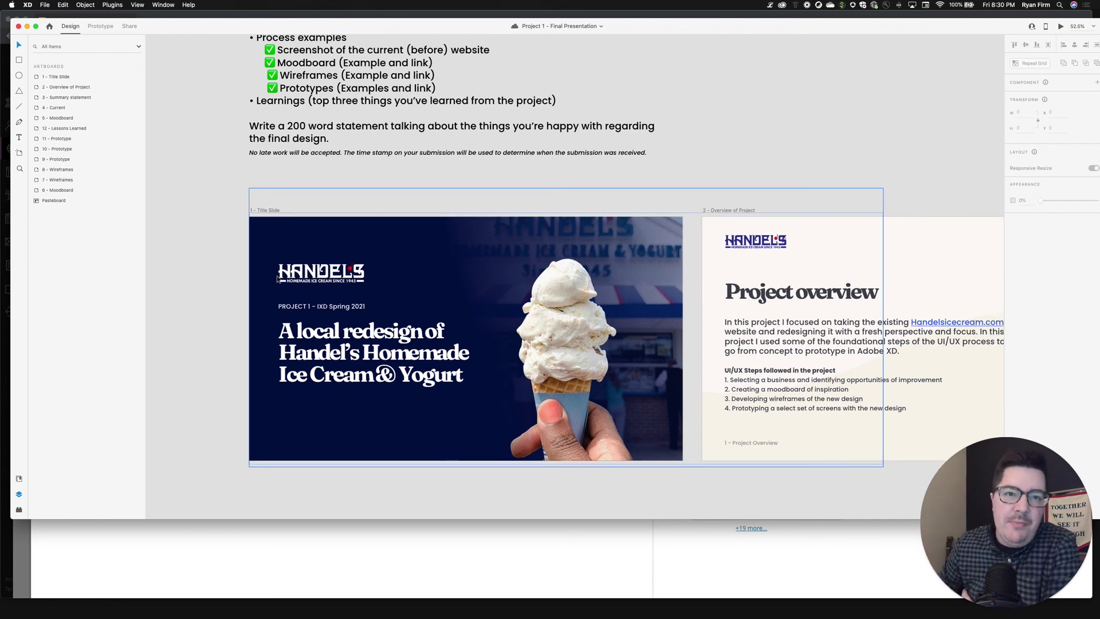
scroll(516, 344, "up", 3)
scroll(558, 361, "down", 5)
scroll(558, 361, "down", 2)
scroll(558, 362, "left", 2)
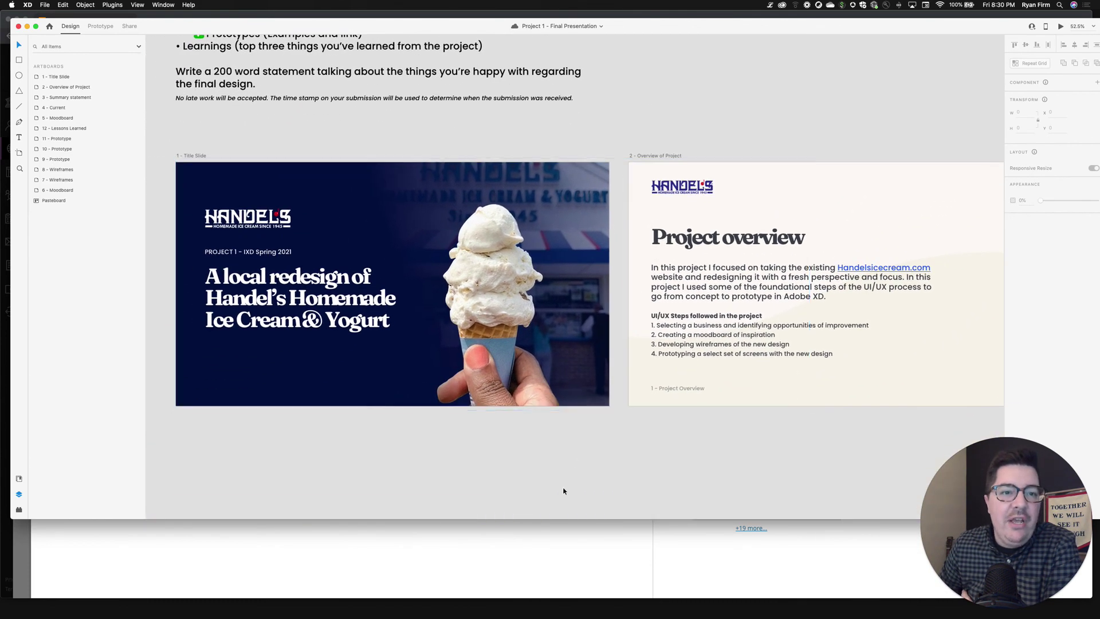
left_click(527, 534)
Step: Read through the discussion topic's 'Inside this module' intro, the Project #1 introduction and the UX design ideas video
scroll(441, 301, "up", 3)
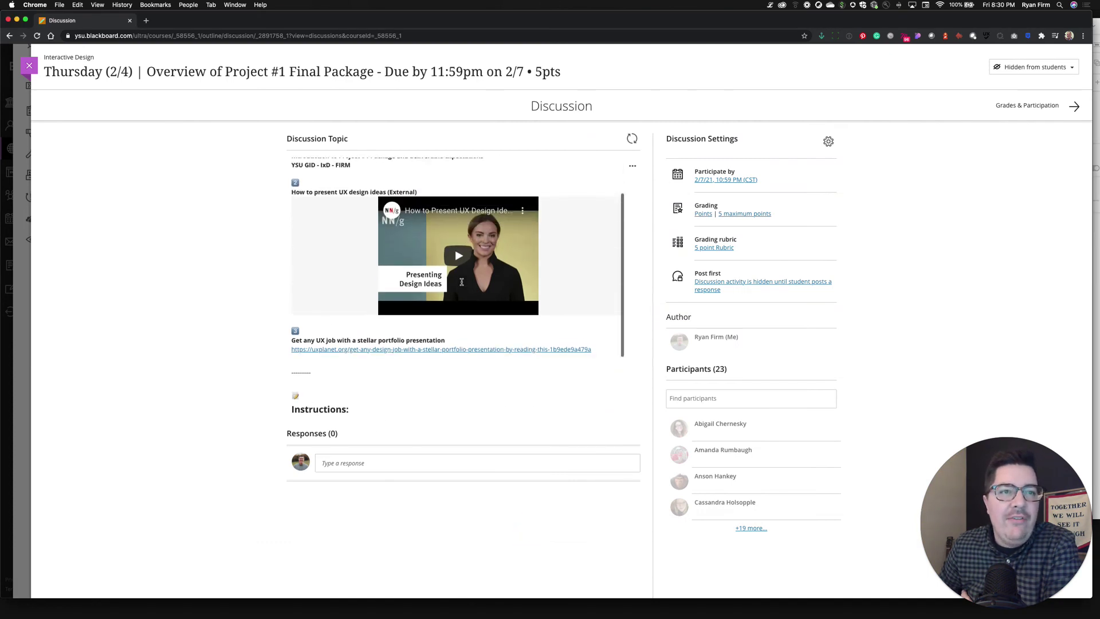
scroll(441, 301, "down", 5)
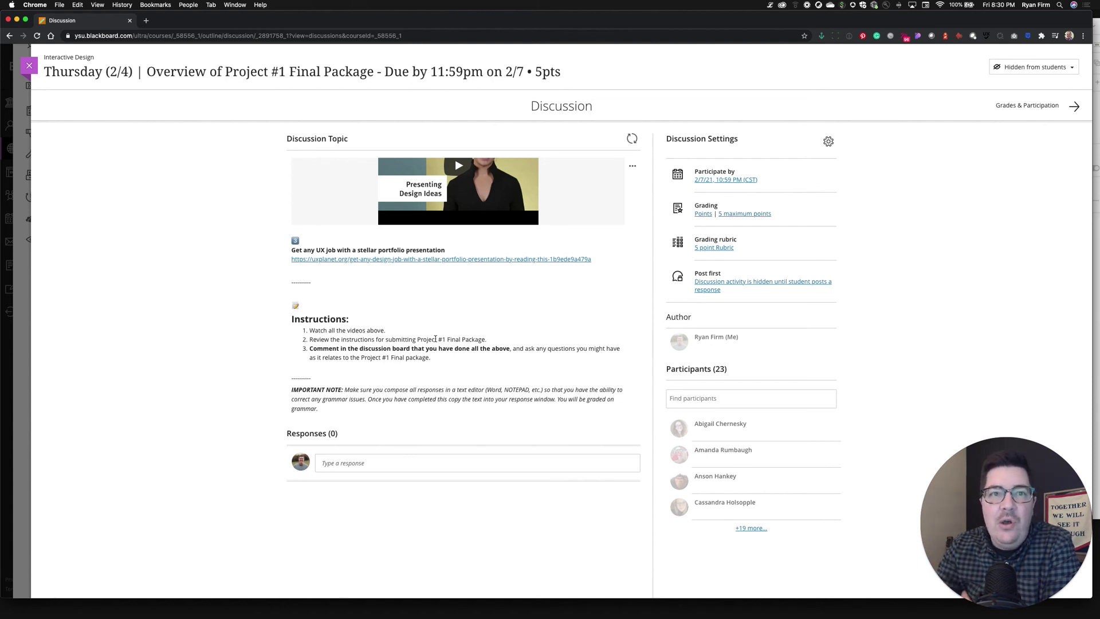
scroll(435, 339, "up", 5)
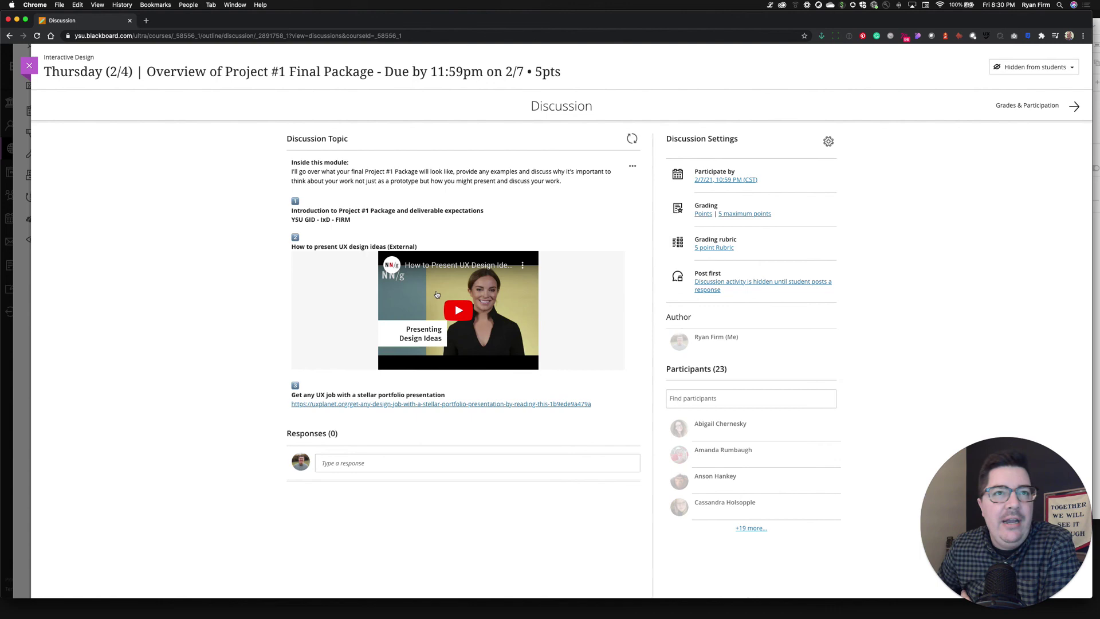
Step: Close the discussion and expand the Week 5 Project 2: Apartment Finder Website module in the course outline
left_click(29, 68)
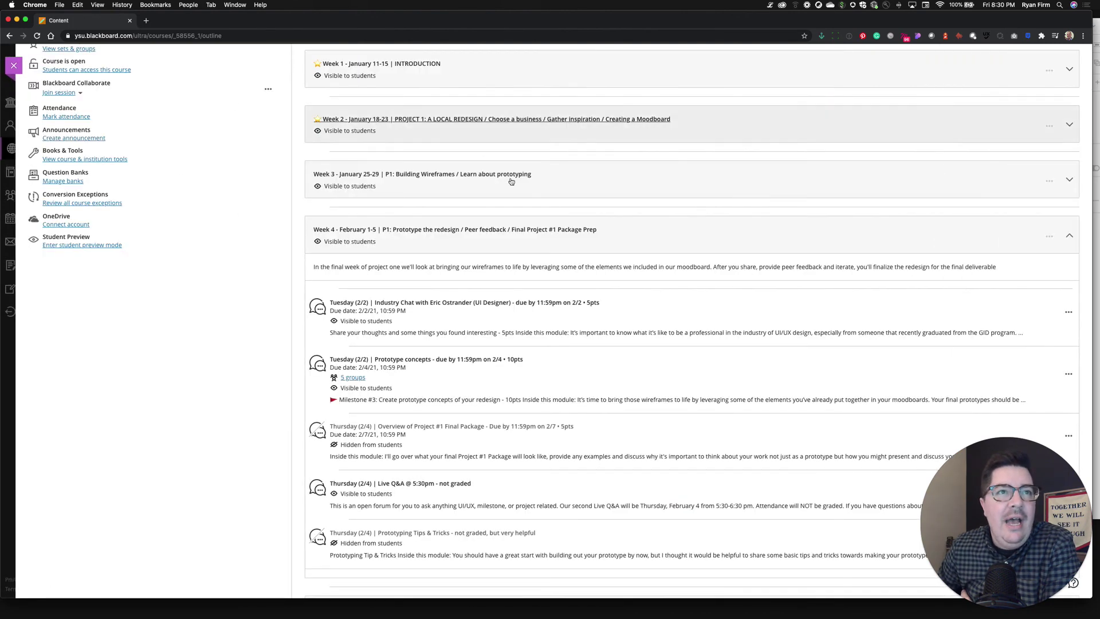
scroll(533, 307, "down", 2)
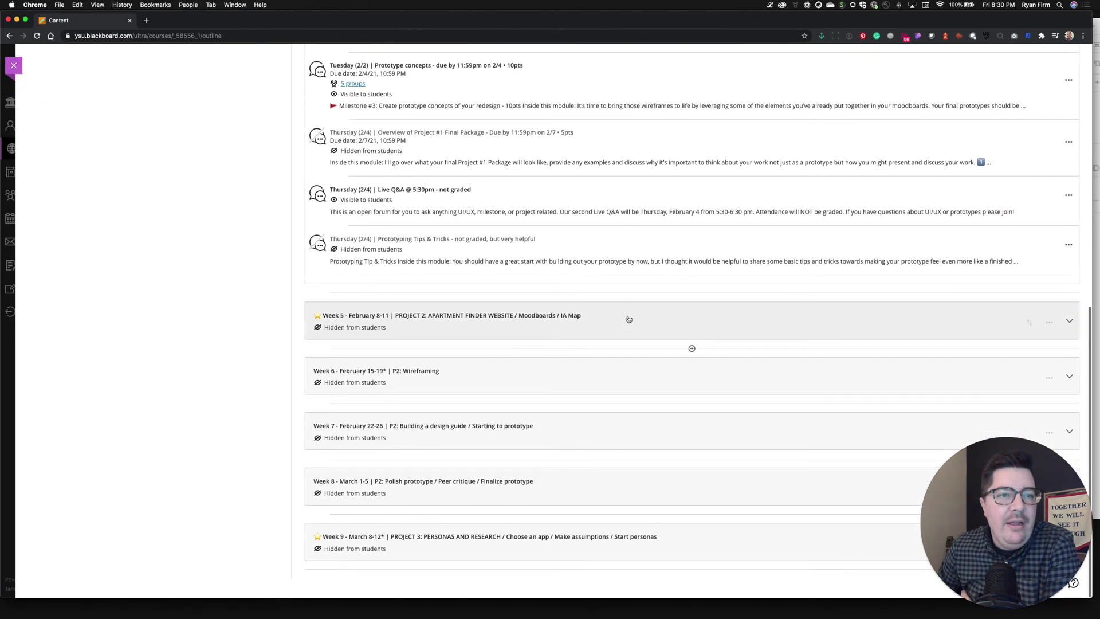
left_click(476, 335)
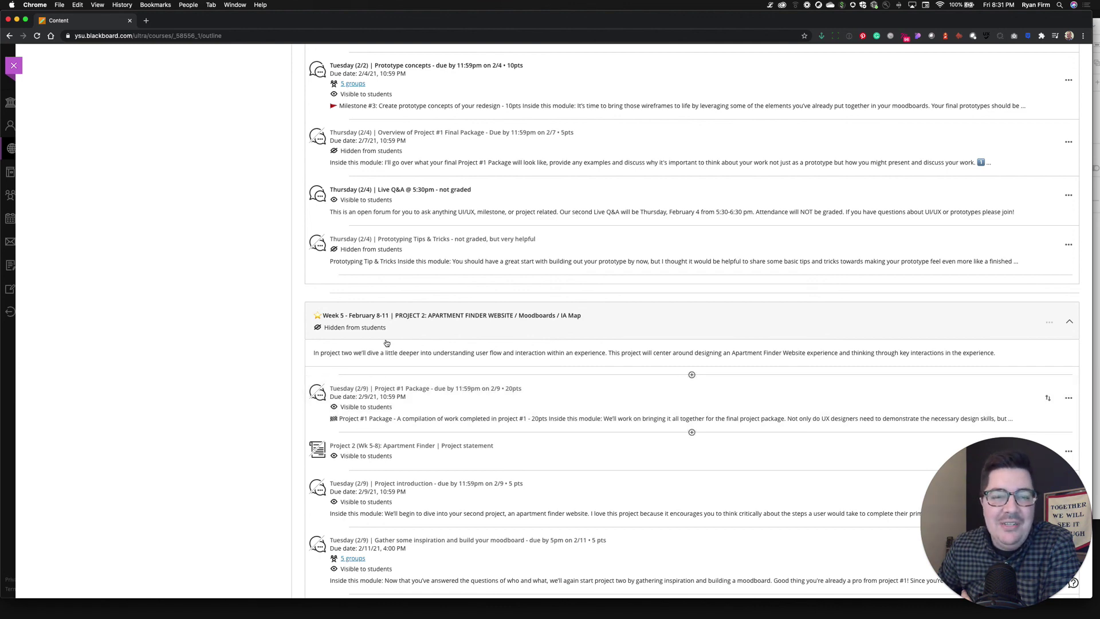
scroll(350, 418, "up", 3)
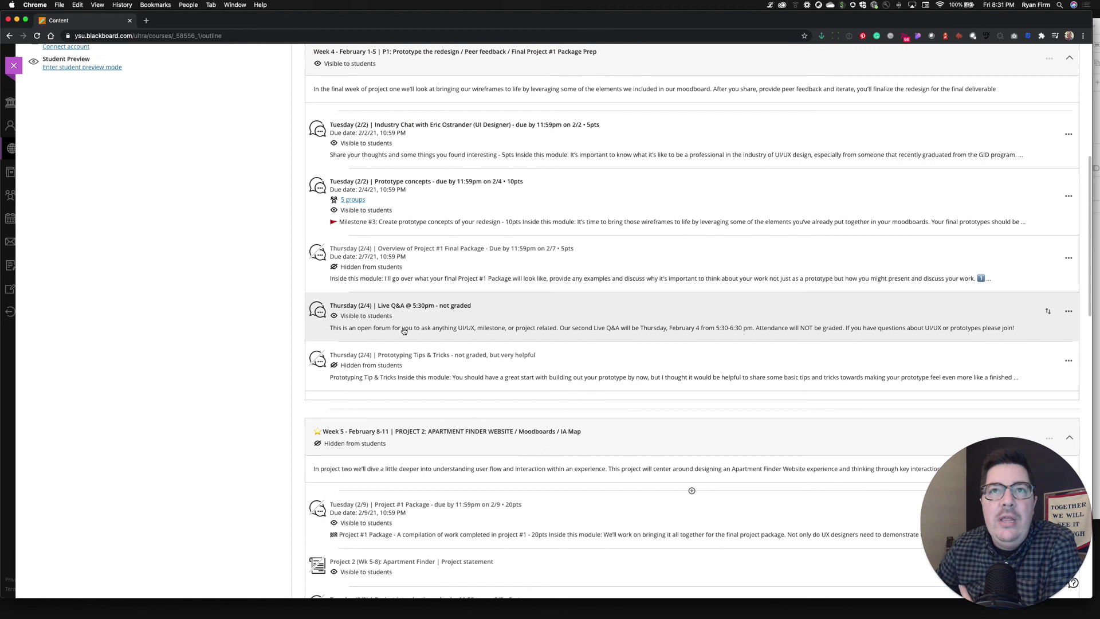